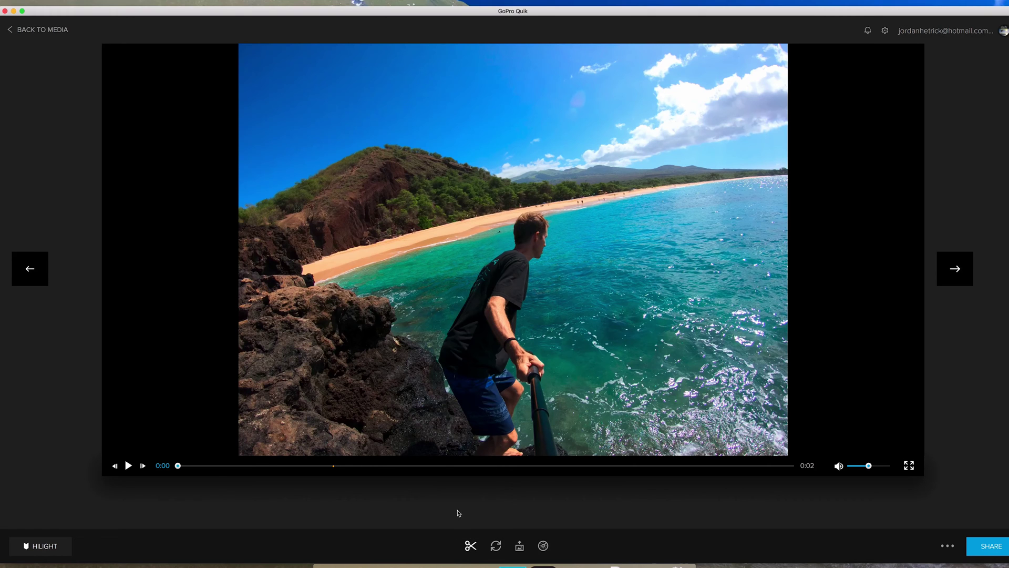
Grab a still of the man mid-jump from the beach clip and save it as GX010712-1-1.
drag(178, 468, 346, 484)
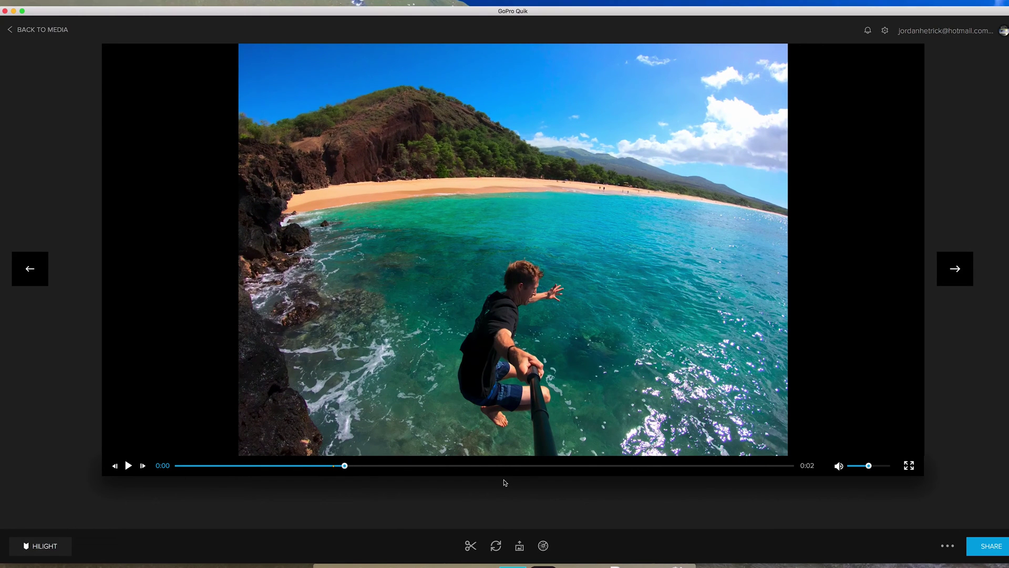
click(519, 547)
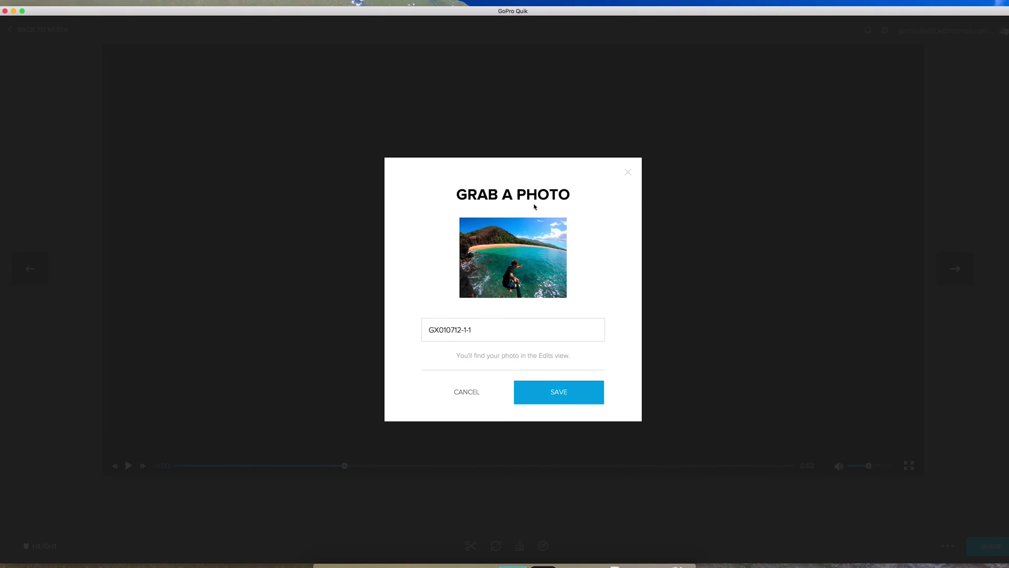
click(563, 394)
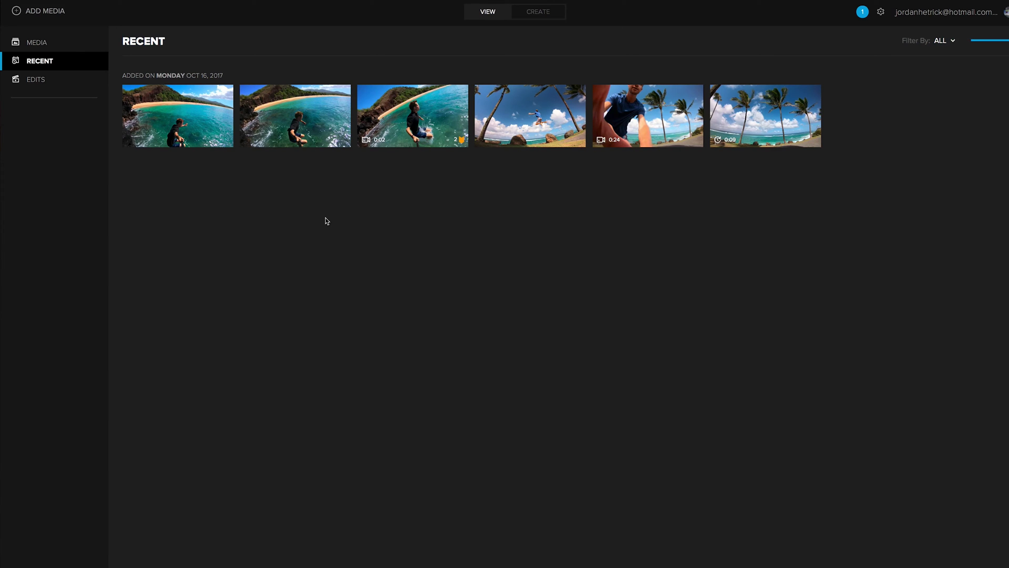
Reveal GX010712-1.jpg in Finder and open it with Adobe Photoshop CC 2017.
right_click(300, 132)
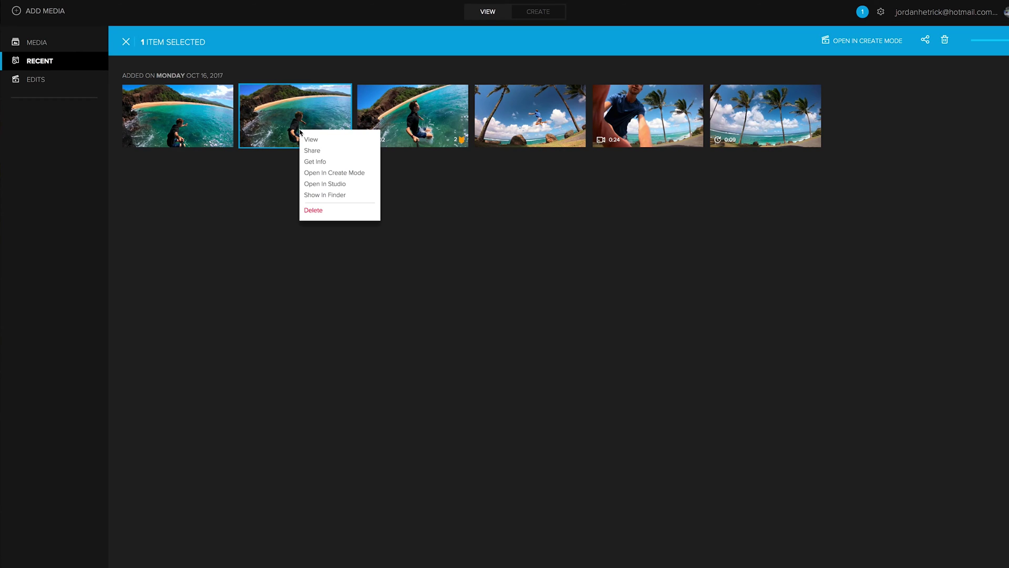
click(327, 197)
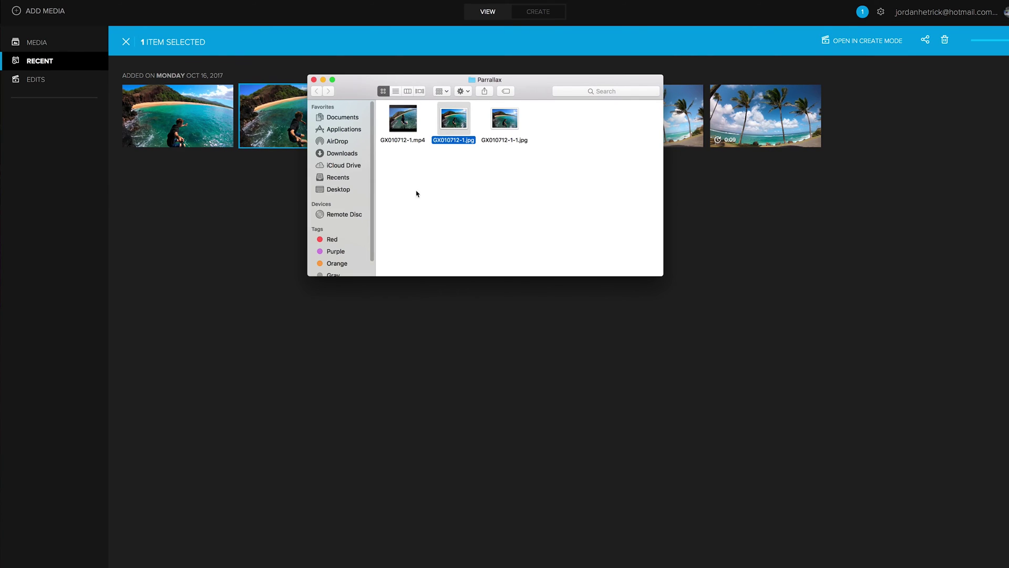
right_click(457, 132)
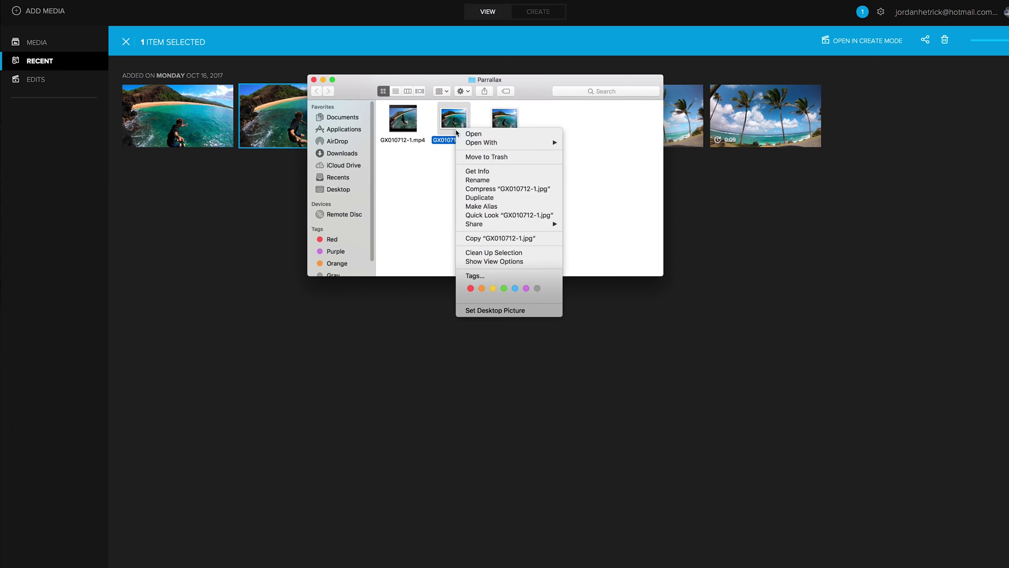
mouse_move(476, 148)
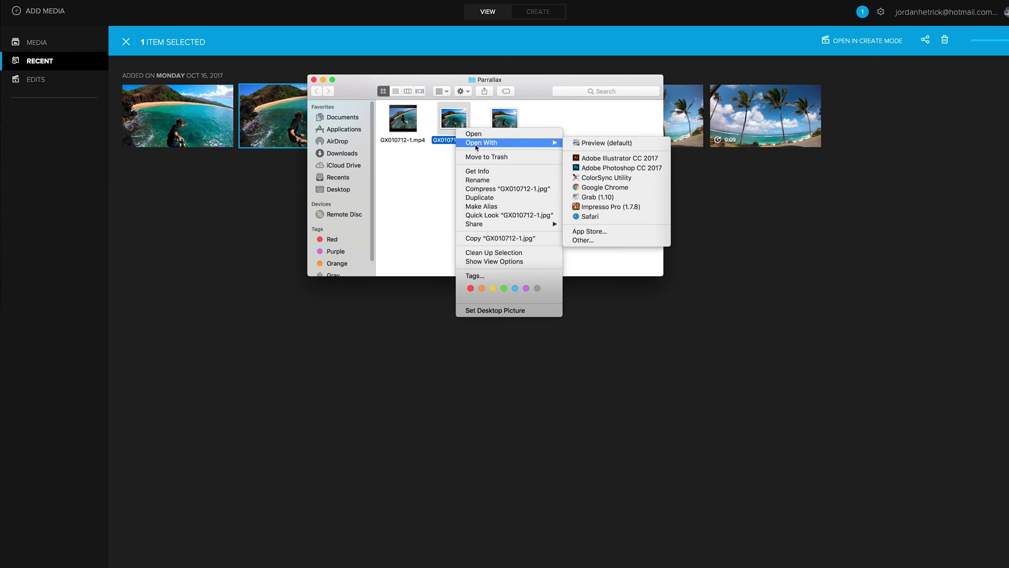
click(623, 168)
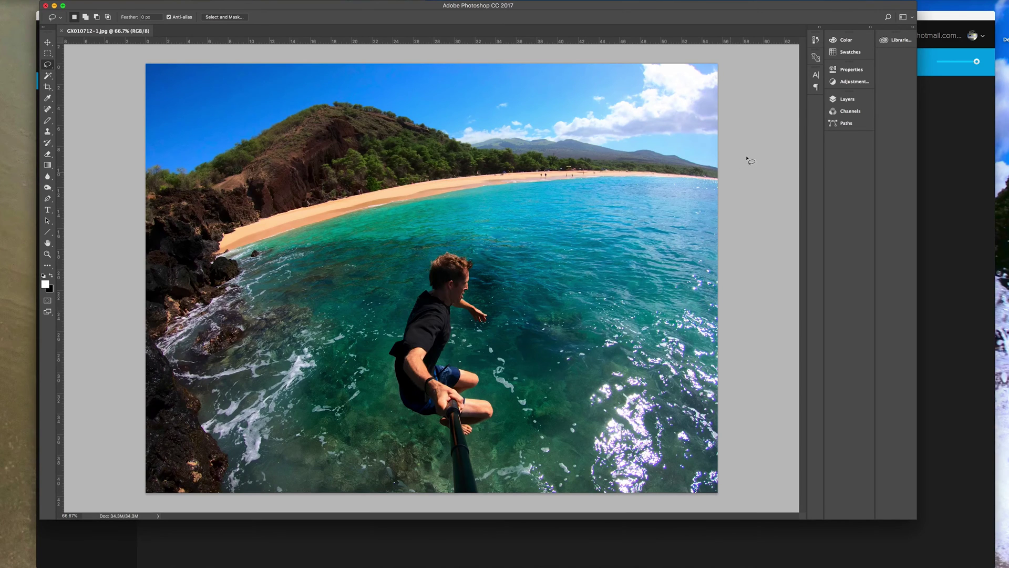
Duplicate the Background layer as Background copy, then make the original Background active.
click(849, 99)
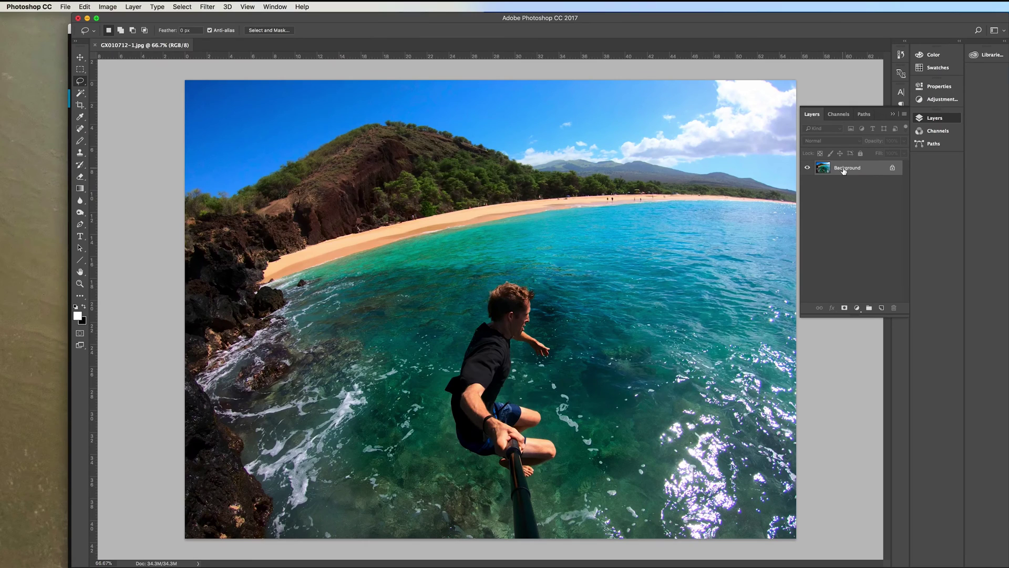
drag(874, 169, 883, 314)
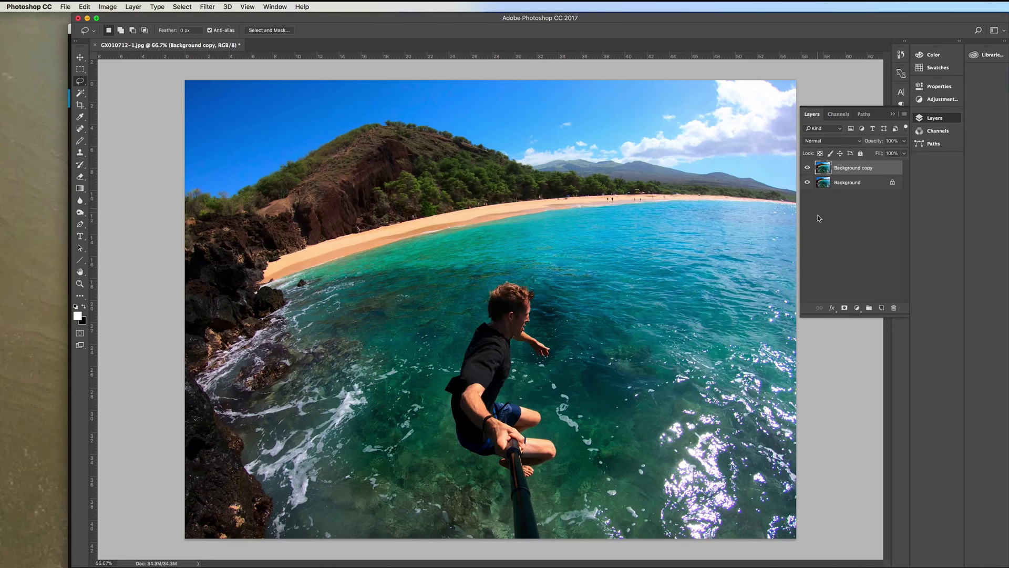
click(856, 183)
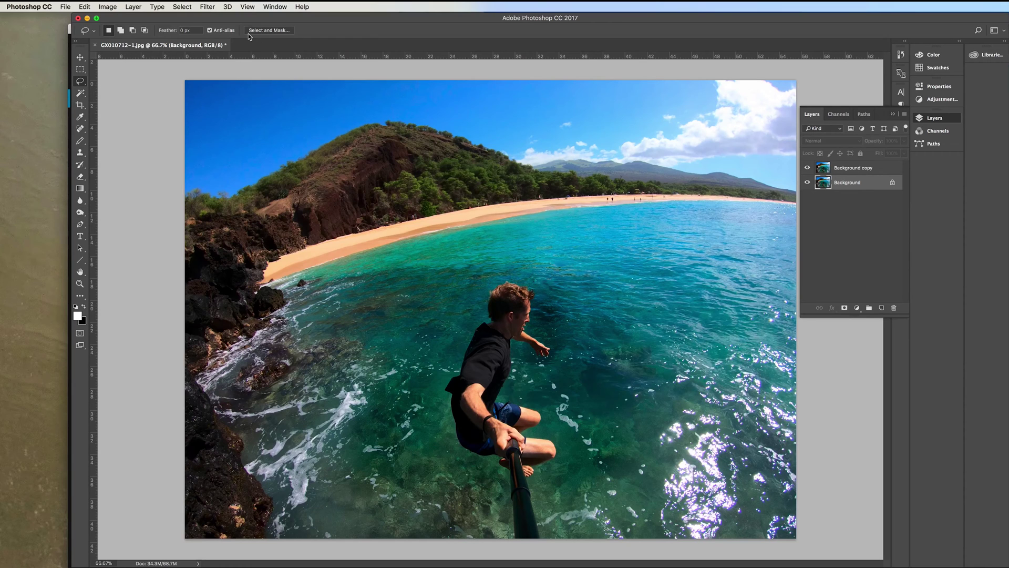
In Select and Mask, paint the man's shirt, hair, arm, shorts and leg into the selection.
click(182, 8)
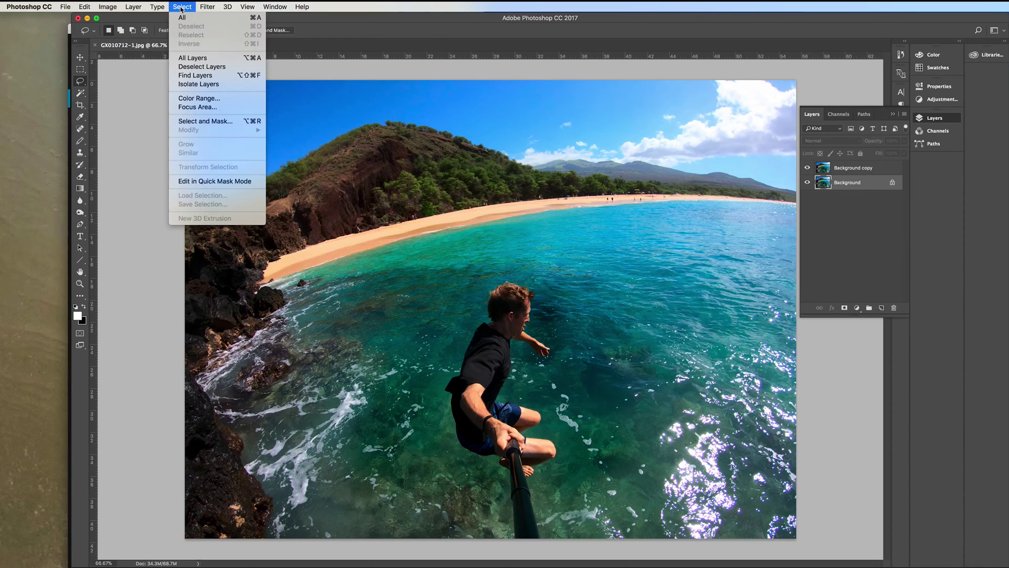
click(204, 122)
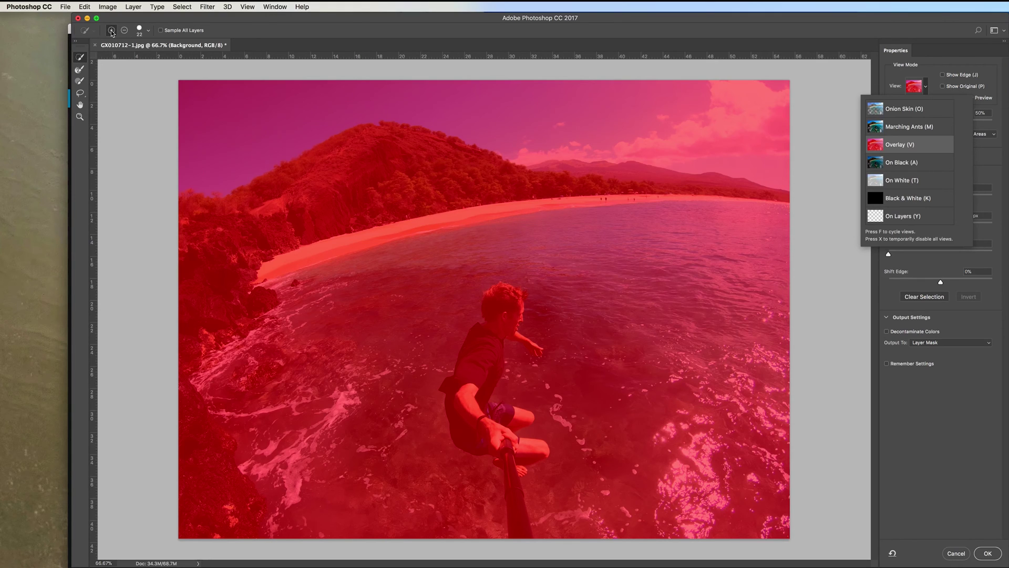
click(476, 373)
mouse_move(476, 374)
mouse_down()
mouse_move(479, 346)
mouse_move(507, 302)
mouse_up()
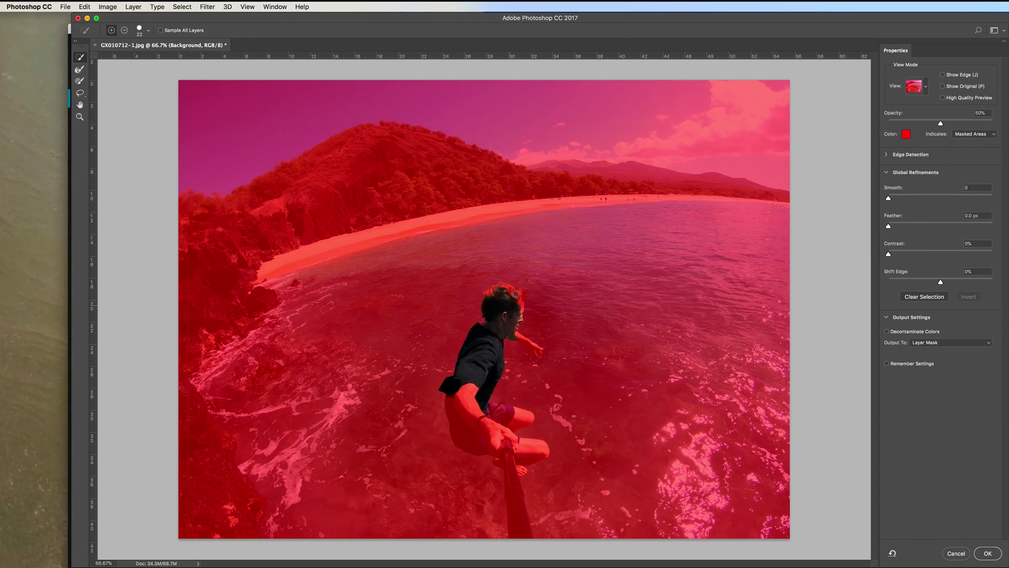
drag(520, 300, 515, 293)
mouse_move(460, 402)
mouse_down()
mouse_move(482, 441)
mouse_move(535, 450)
mouse_move(502, 466)
mouse_move(524, 471)
mouse_up()
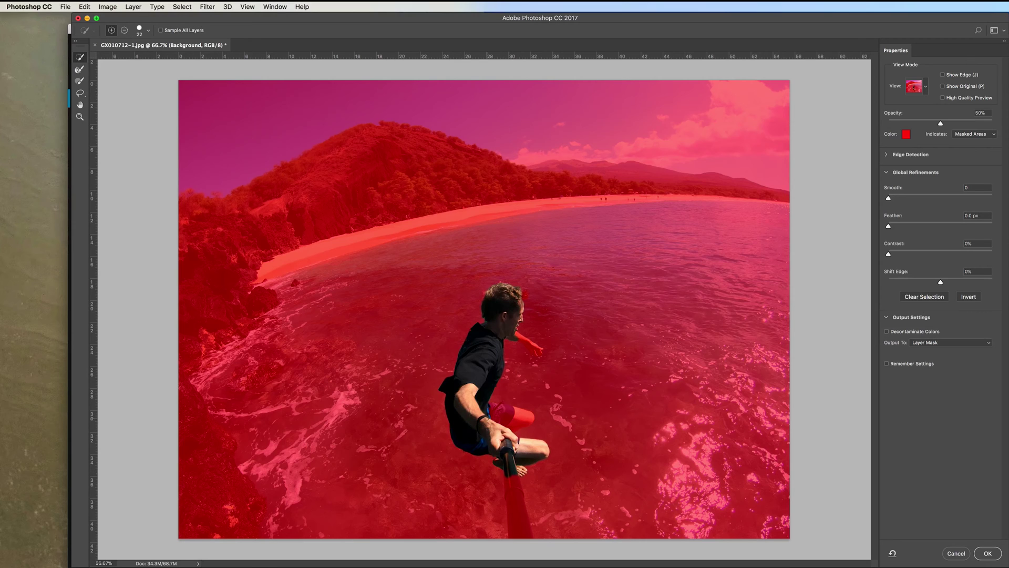
mouse_move(482, 406)
mouse_down()
mouse_move(528, 417)
mouse_move(511, 473)
mouse_move(520, 530)
mouse_up()
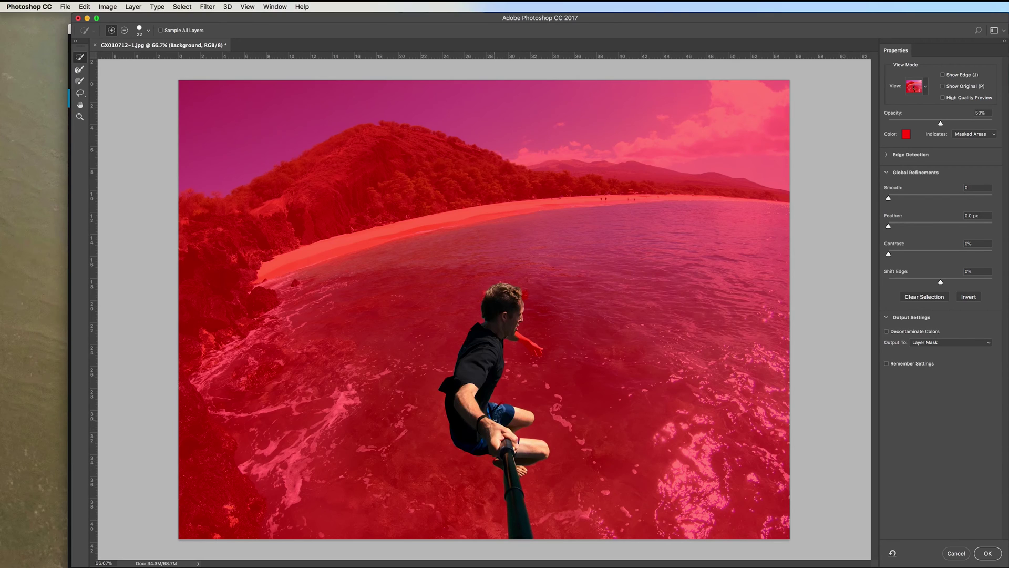
Add the outstretched arm and leftover hair at 100%, then feather the edge about 0.9 px.
key(super+equal)
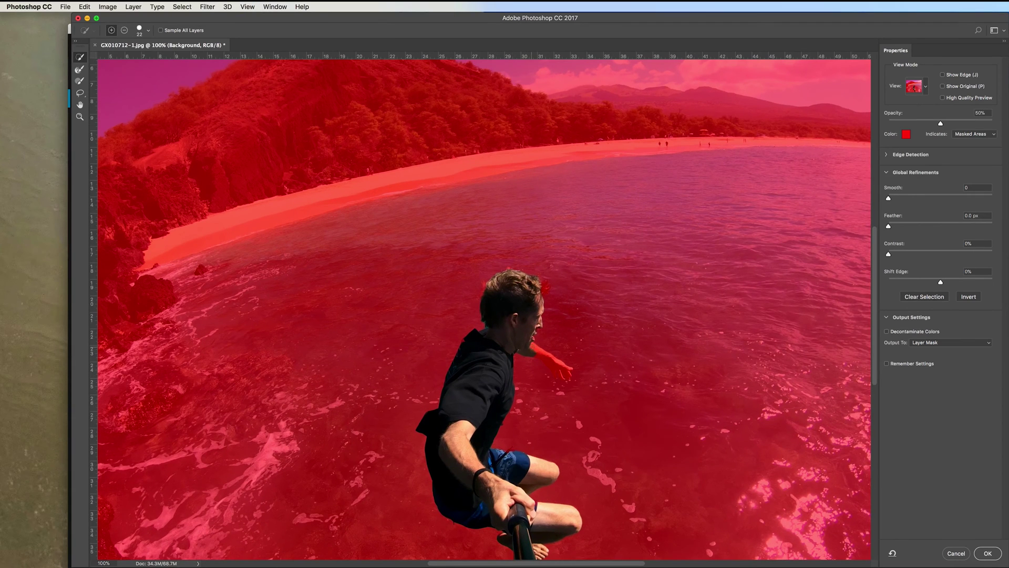
drag(532, 346, 569, 371)
drag(531, 312, 486, 386)
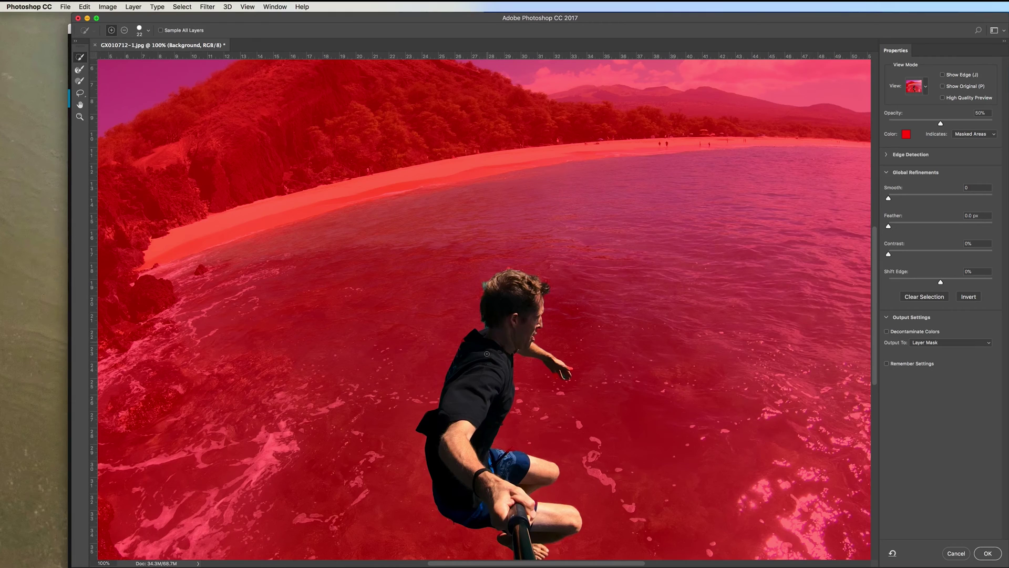
scroll(477, 397, down, 2)
scroll(476, 397, down, 5)
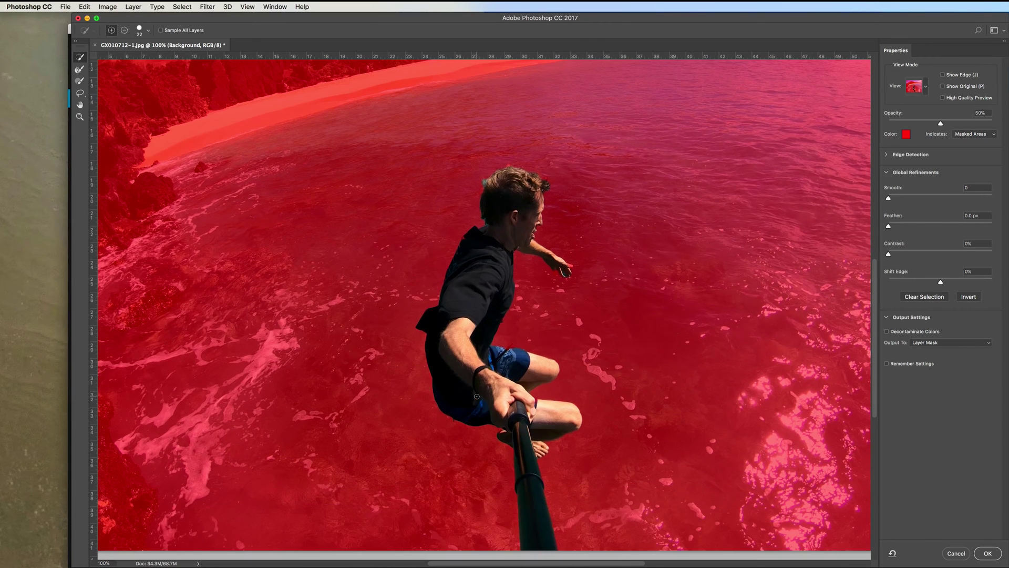
key(ctrl+minus)
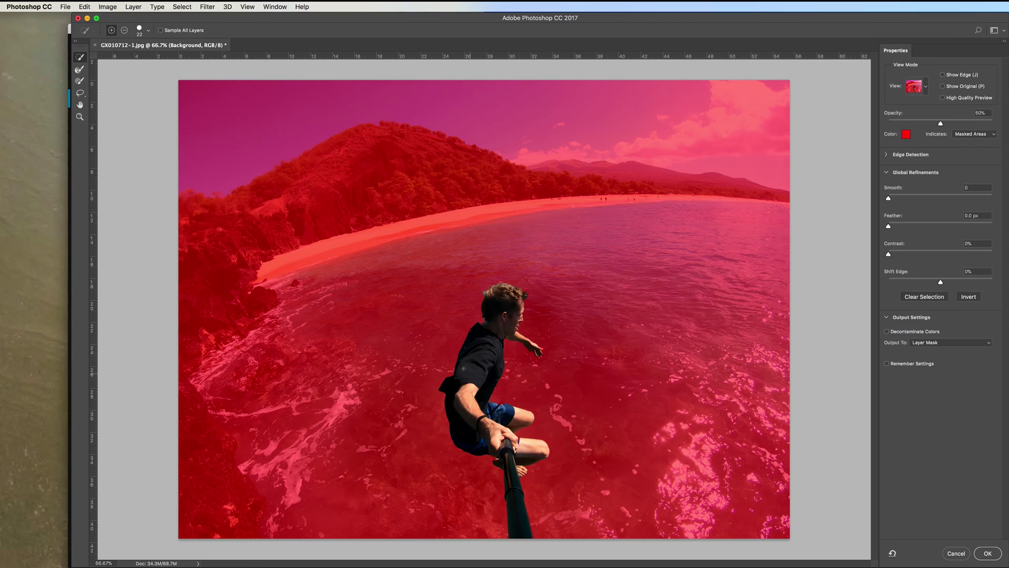
click(125, 31)
key(alt)
drag(888, 228, 894, 227)
Apply the selection as a layer mask and copy the masked man onto a new Layer 1.
click(988, 553)
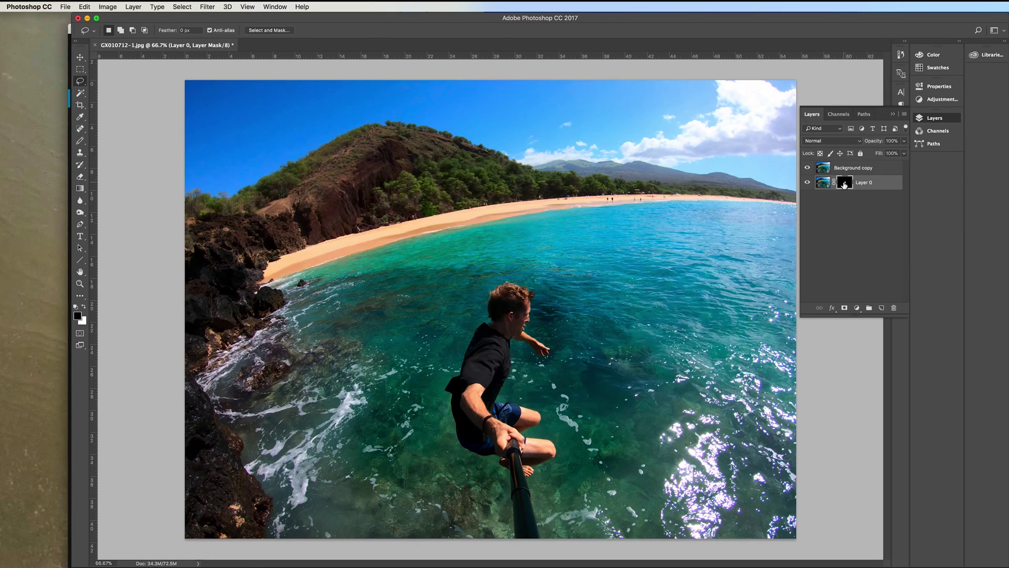
right_click(844, 185)
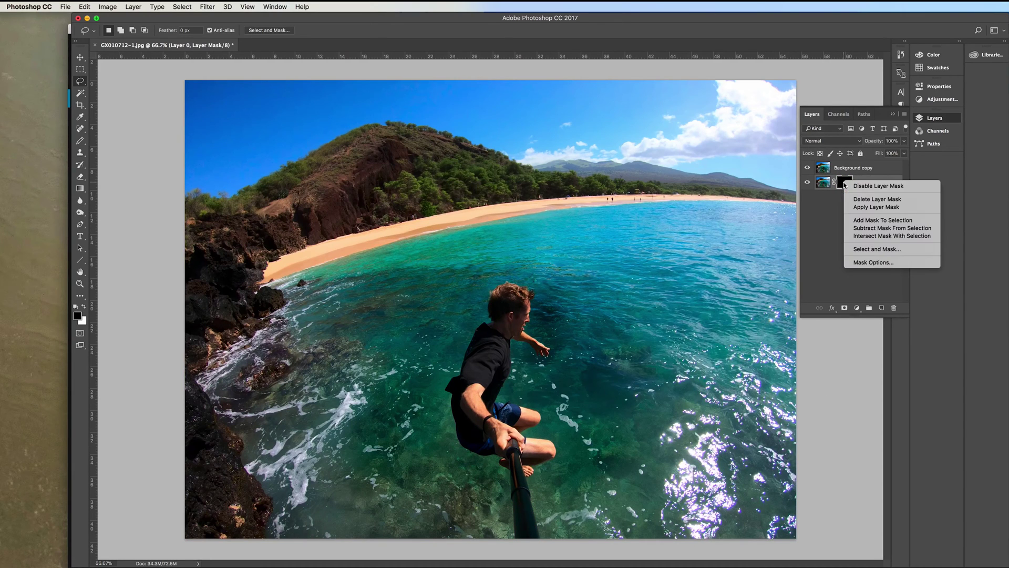
click(862, 221)
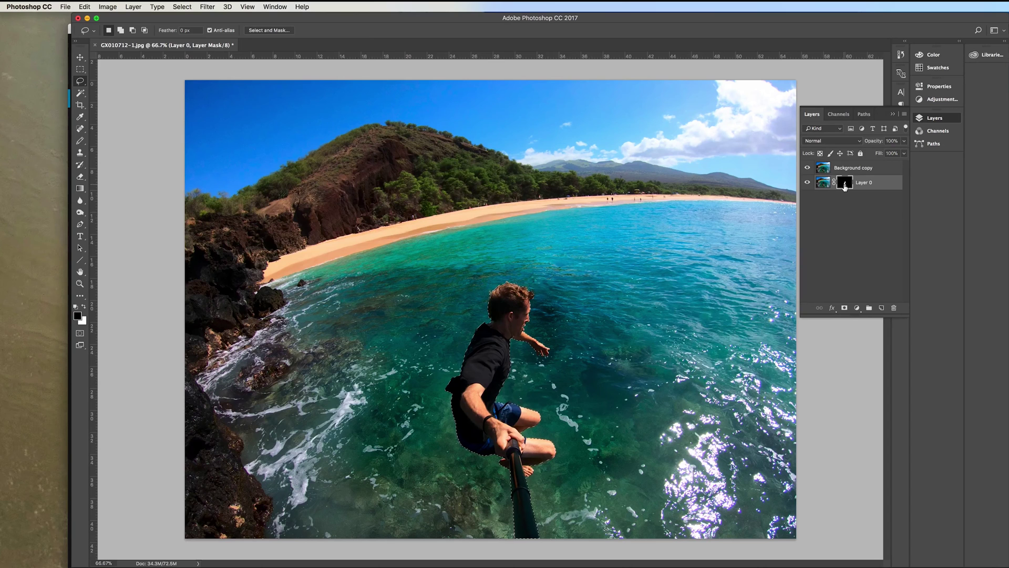
key(ctrl+d)
click(839, 168)
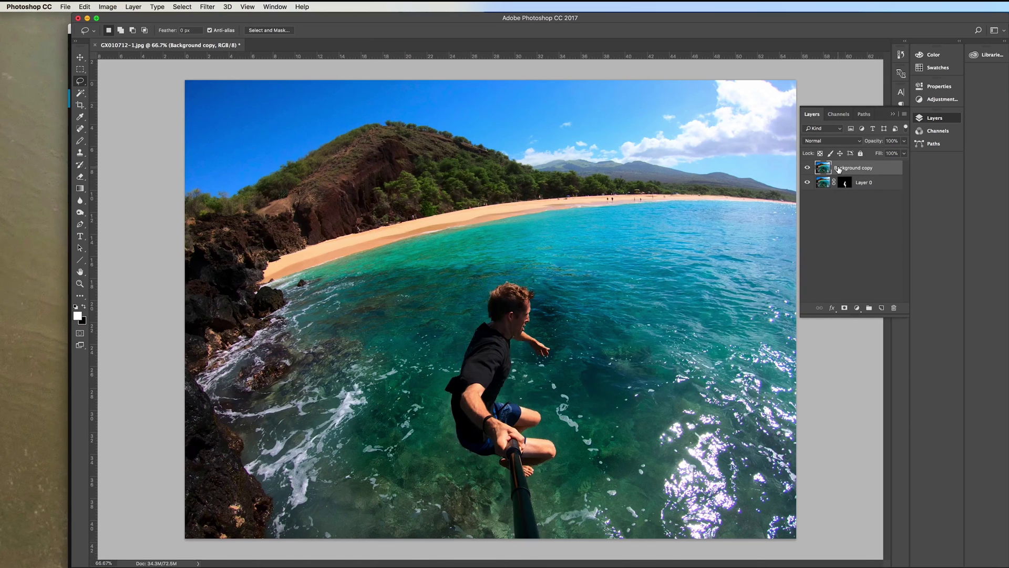
key(ctrl+shift+d)
key(ctrl+c)
key(ctrl+v)
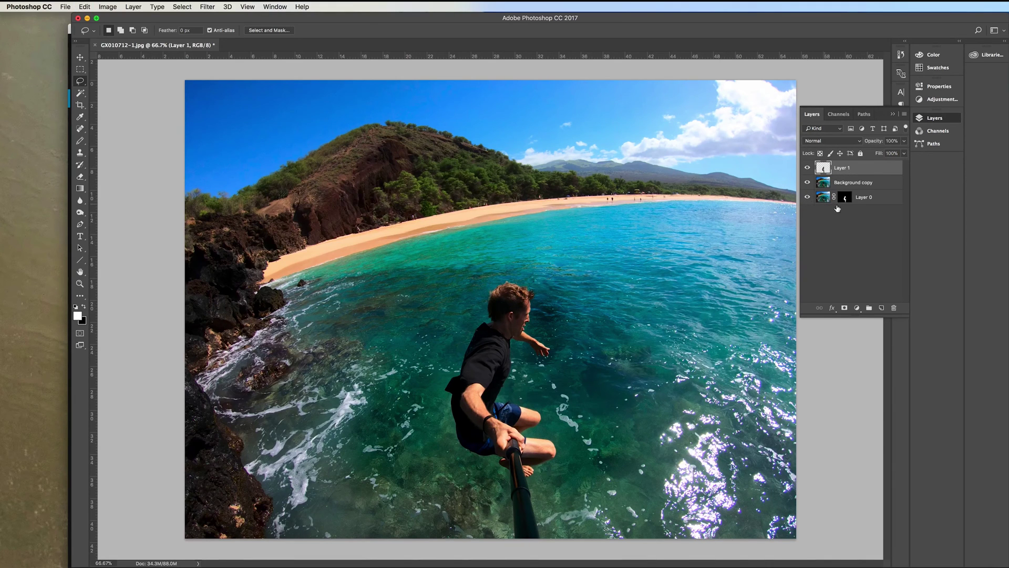
Hide Layer 0 and Layer 1, leaving only Background copy visible and active.
click(807, 197)
click(808, 183)
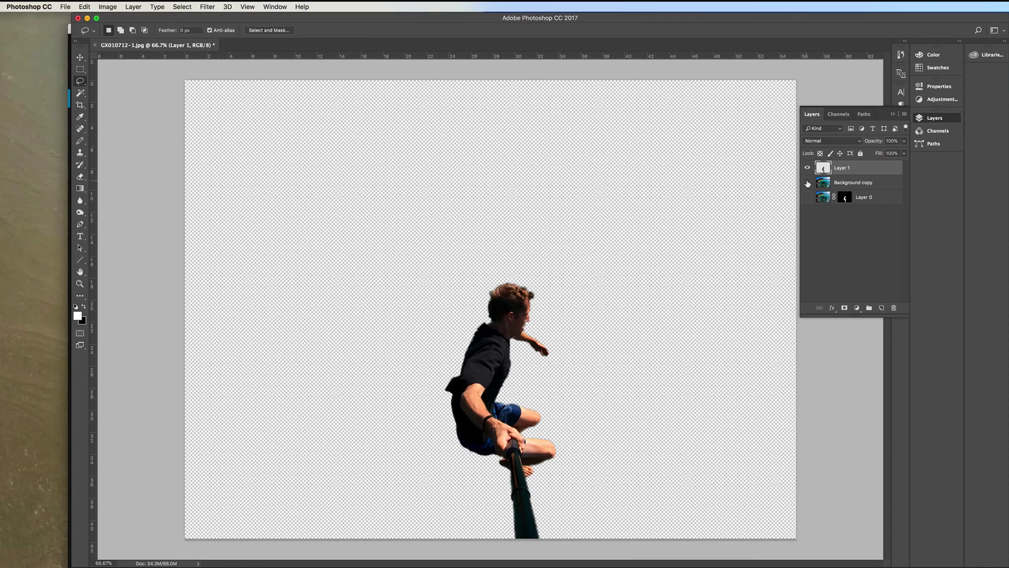
click(808, 183)
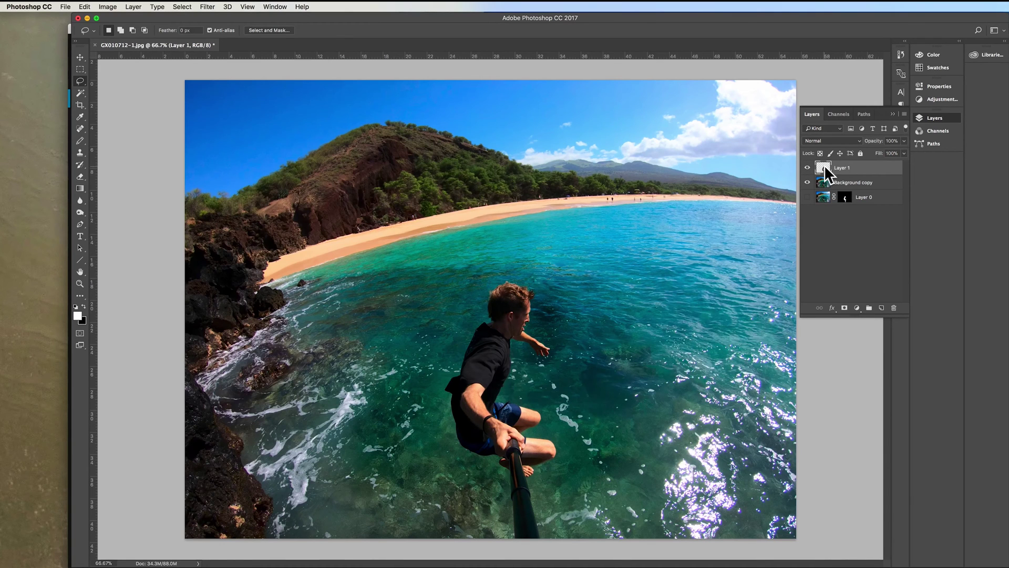
click(807, 167)
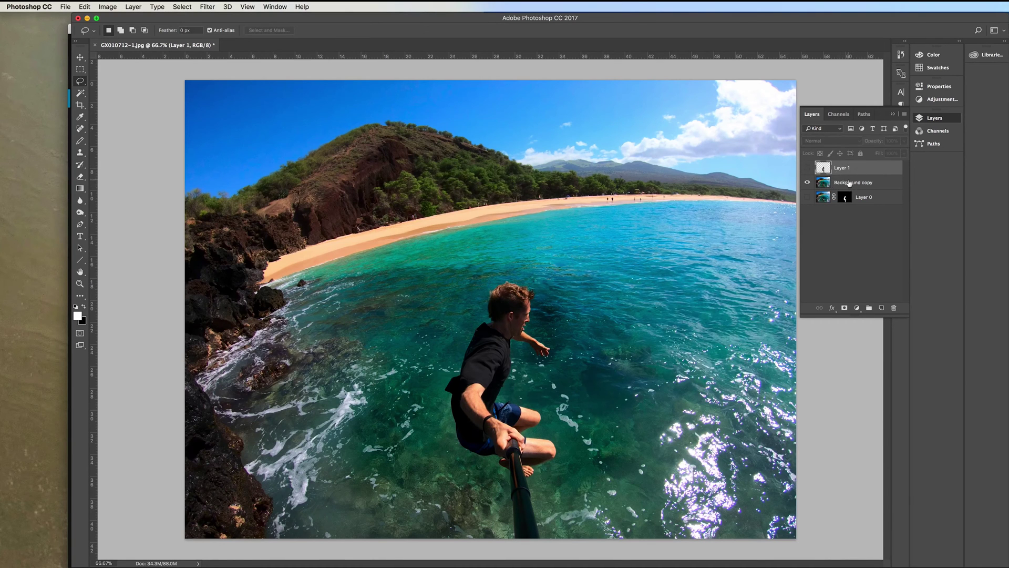
click(853, 184)
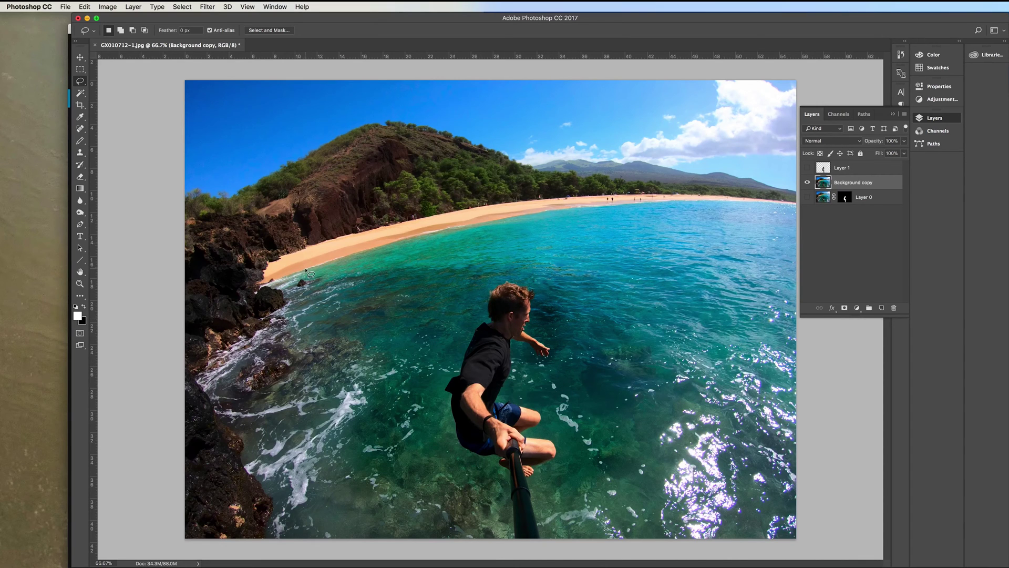
Draw a loose freehand Lasso selection around the man and selfie stick.
right_click(80, 82)
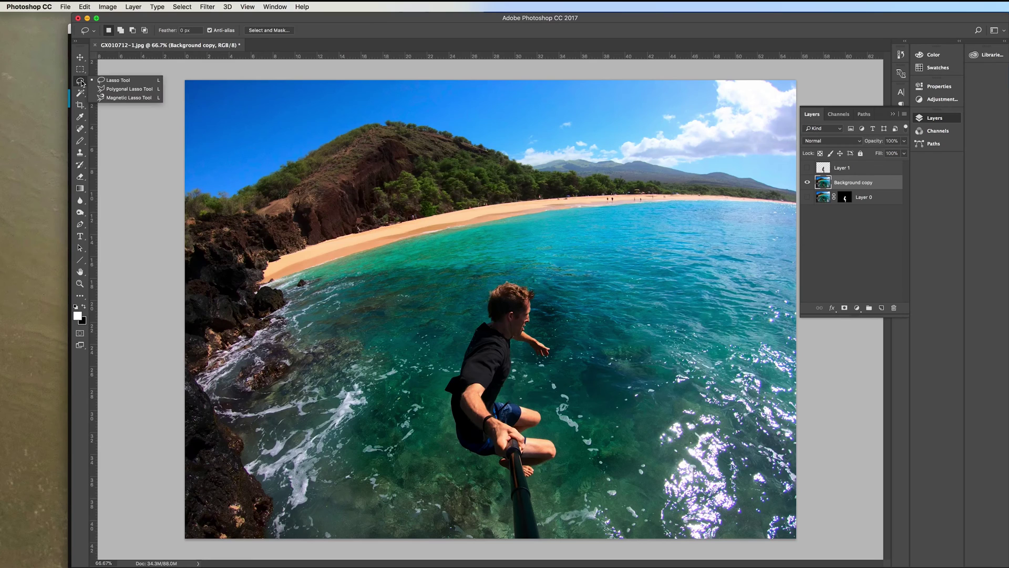
click(121, 81)
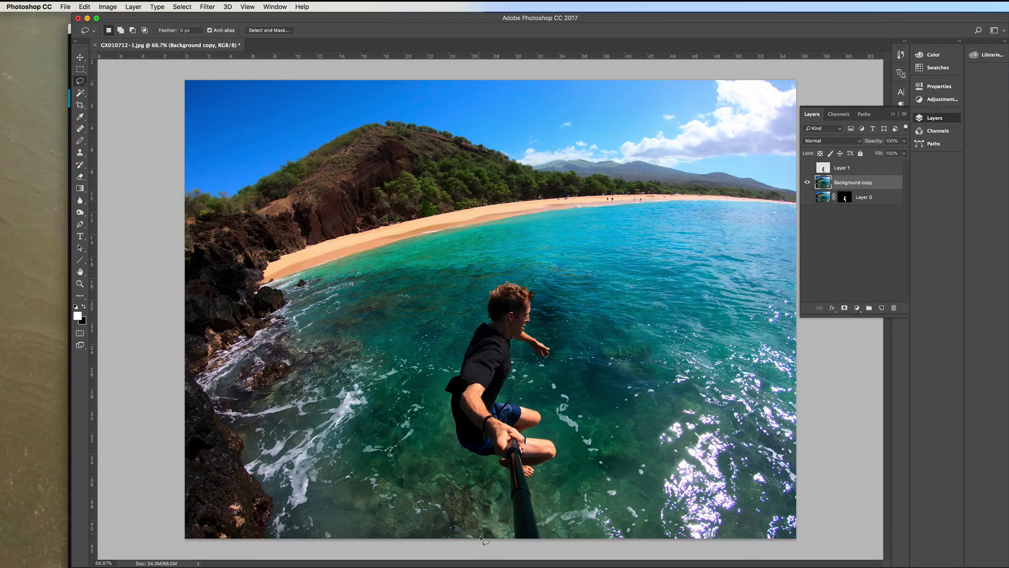
mouse_move(480, 537)
mouse_down()
mouse_move(470, 483)
mouse_move(435, 451)
mouse_move(428, 375)
mouse_move(485, 277)
mouse_move(519, 266)
mouse_move(540, 281)
mouse_move(564, 361)
mouse_move(542, 374)
mouse_move(569, 441)
mouse_move(546, 491)
mouse_move(555, 532)
mouse_move(541, 547)
mouse_move(486, 538)
mouse_up()
Content-Aware Fill the selection to erase the man, then deselect.
click(84, 7)
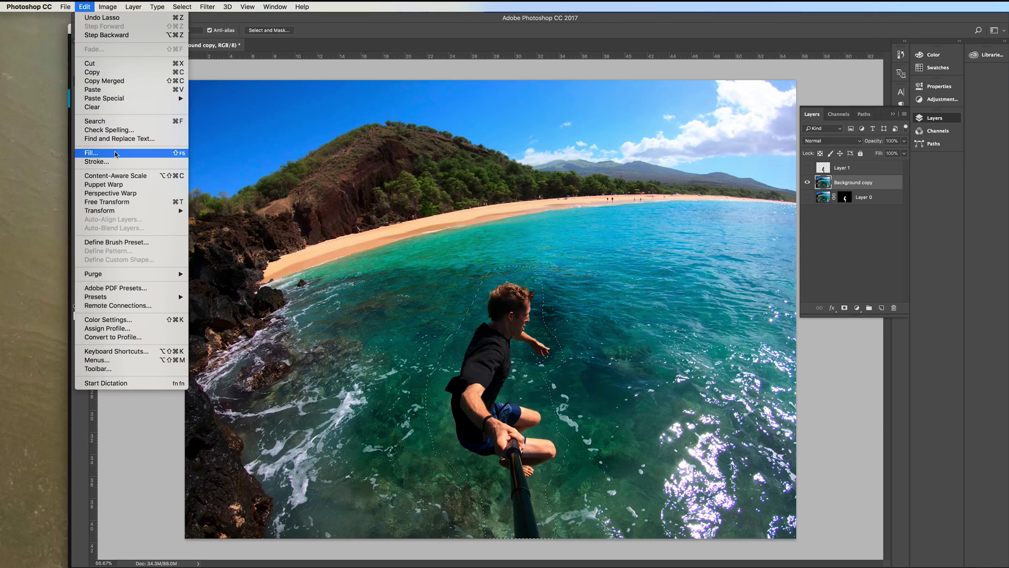
click(91, 152)
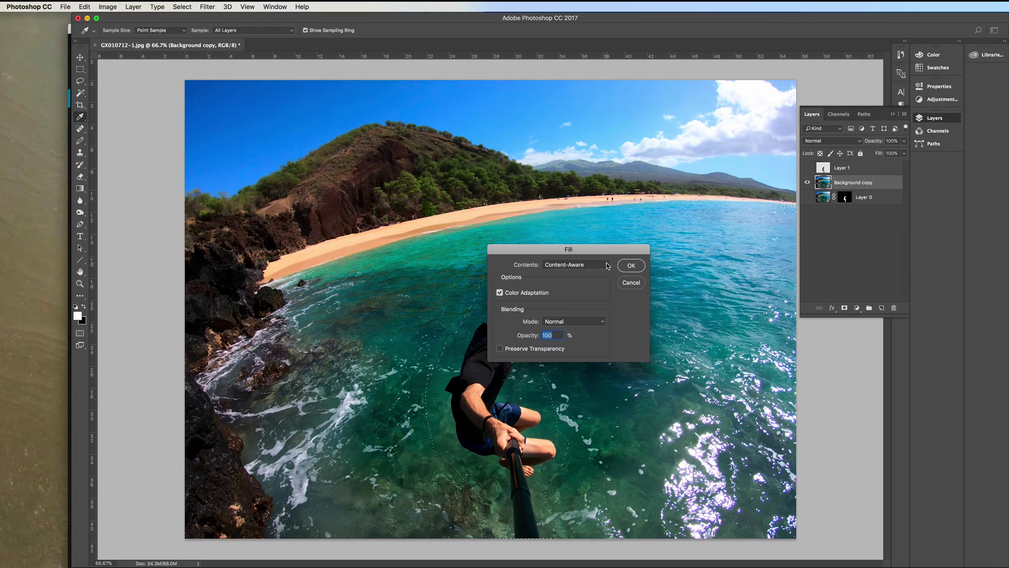
click(606, 264)
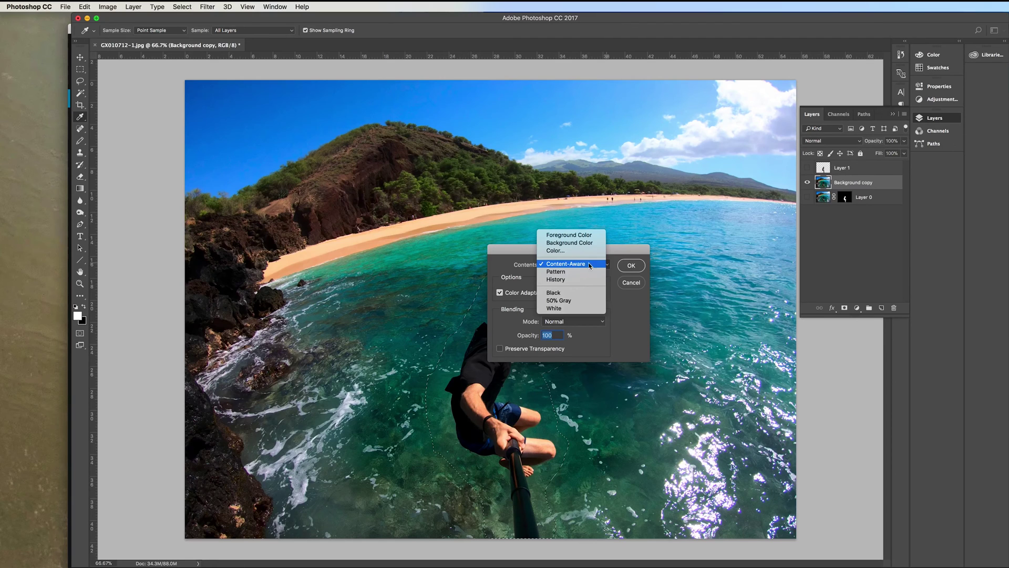
click(634, 268)
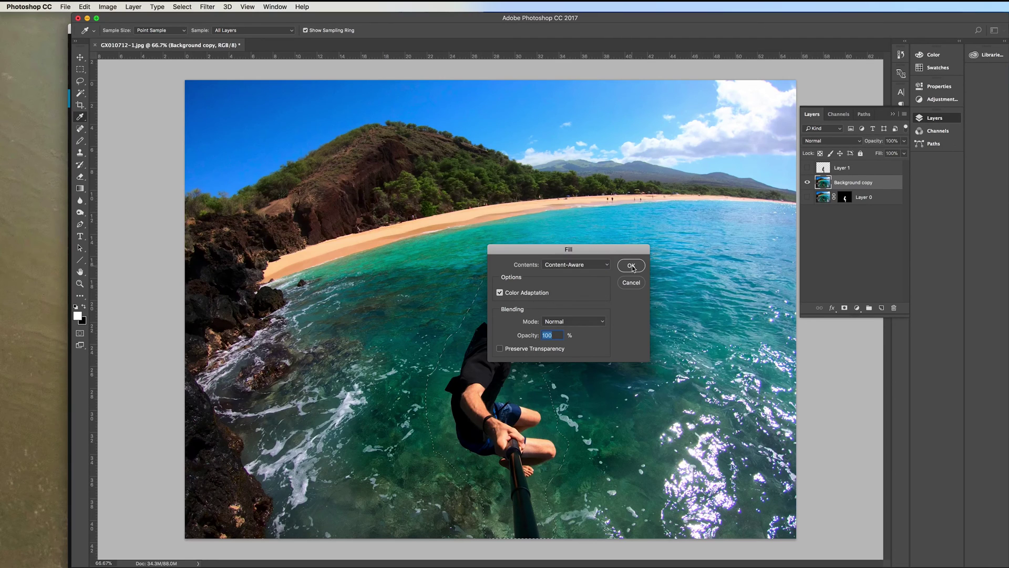
click(633, 268)
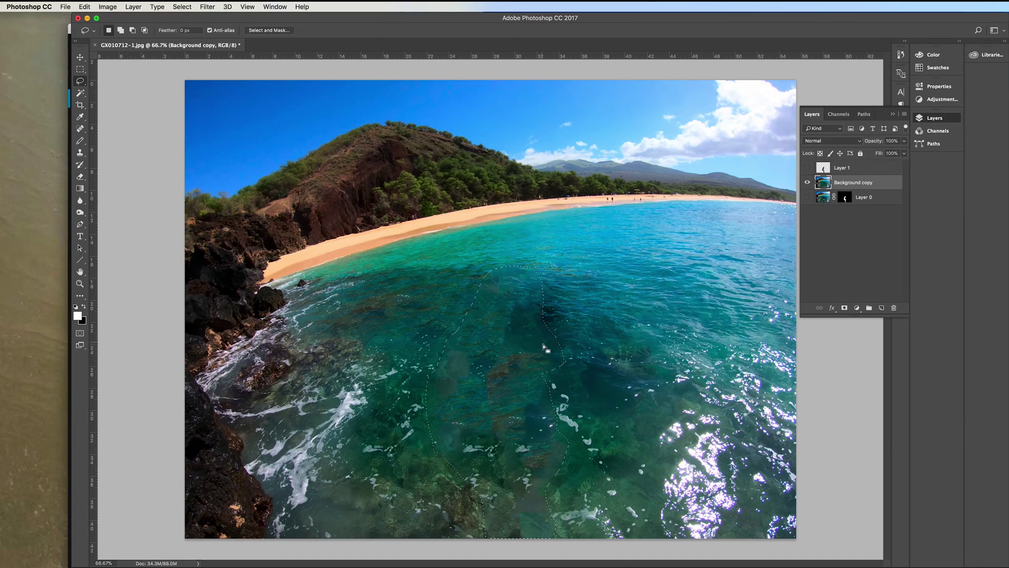
click(182, 6)
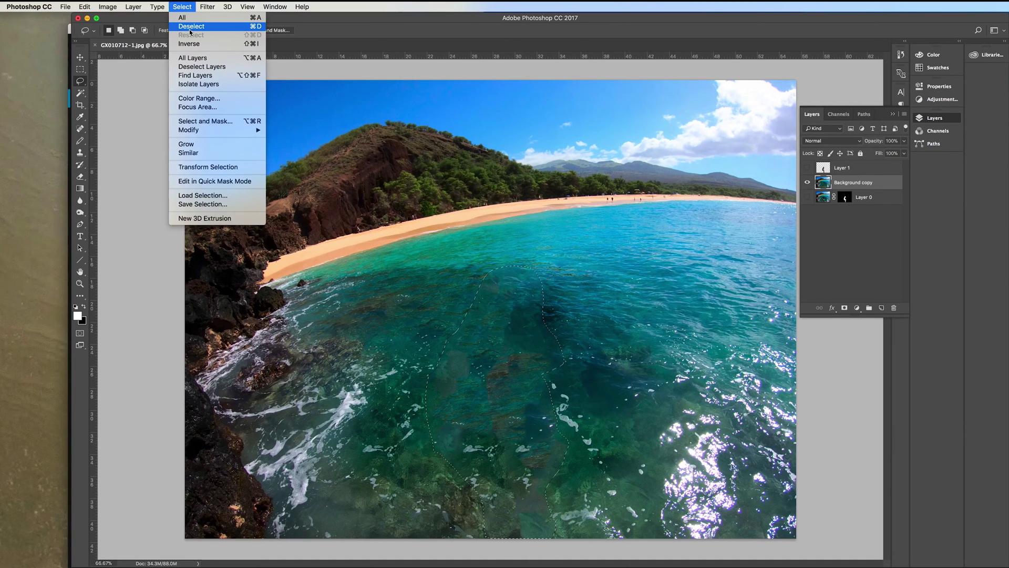
click(190, 27)
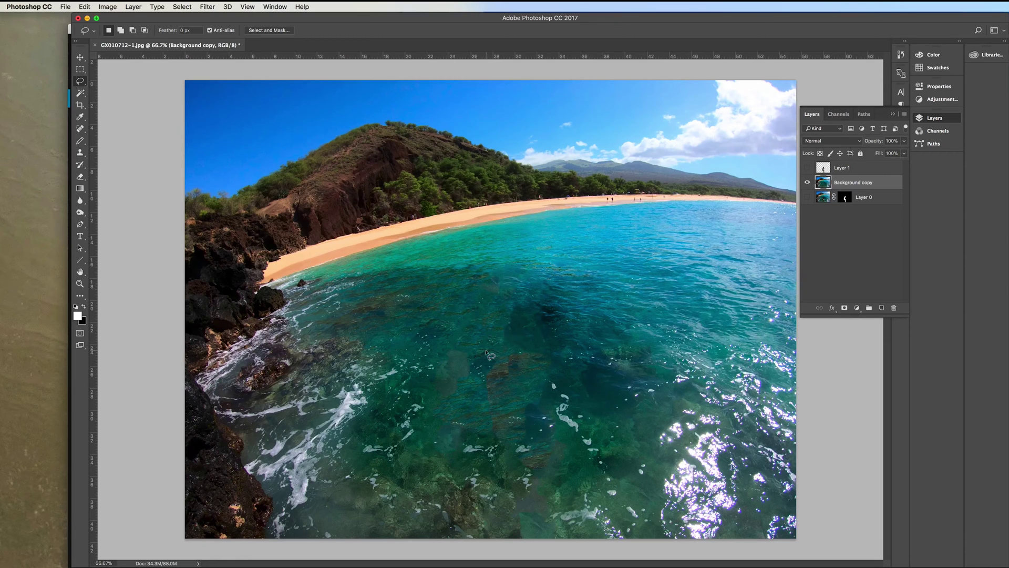
click(80, 154)
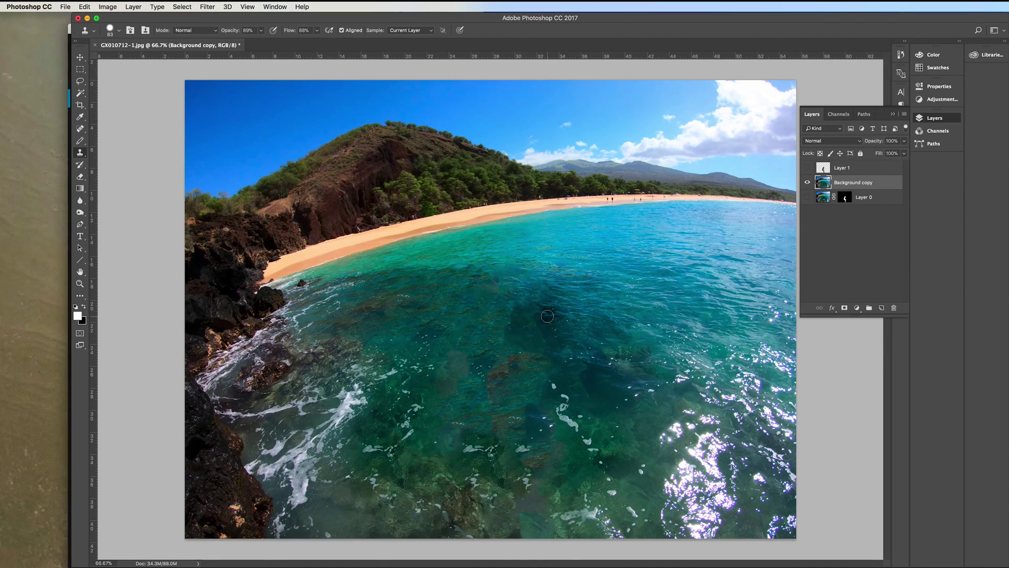
key(alt)
alt+click(548, 316)
Show Layer 1 again and convert Background copy to a smart object.
click(808, 169)
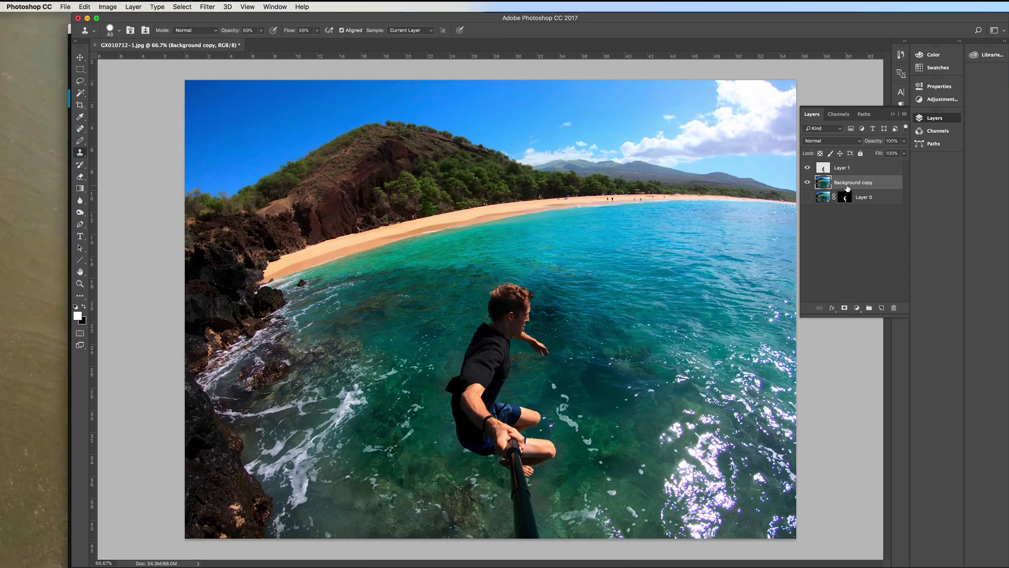
right_click(883, 185)
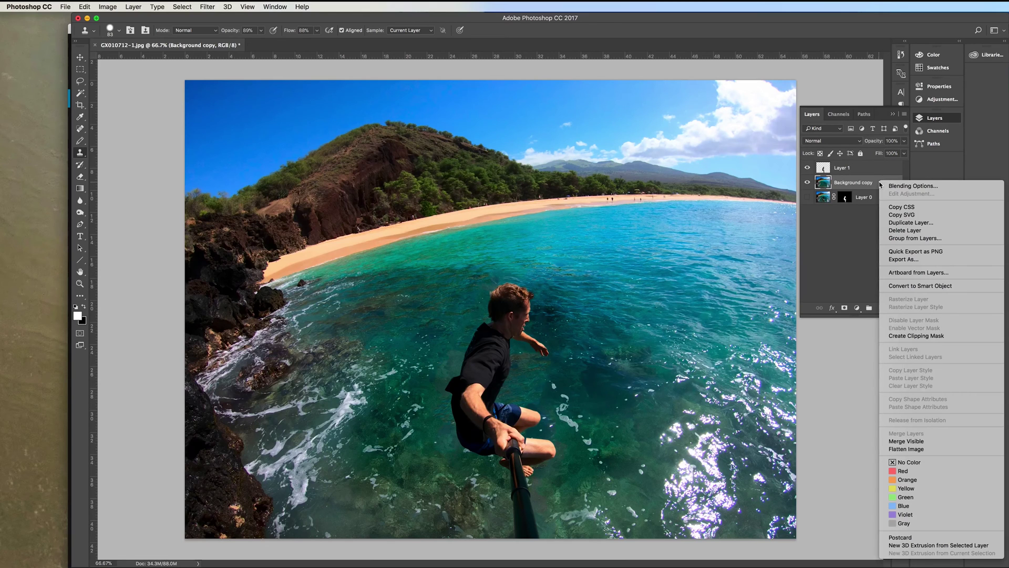
click(907, 286)
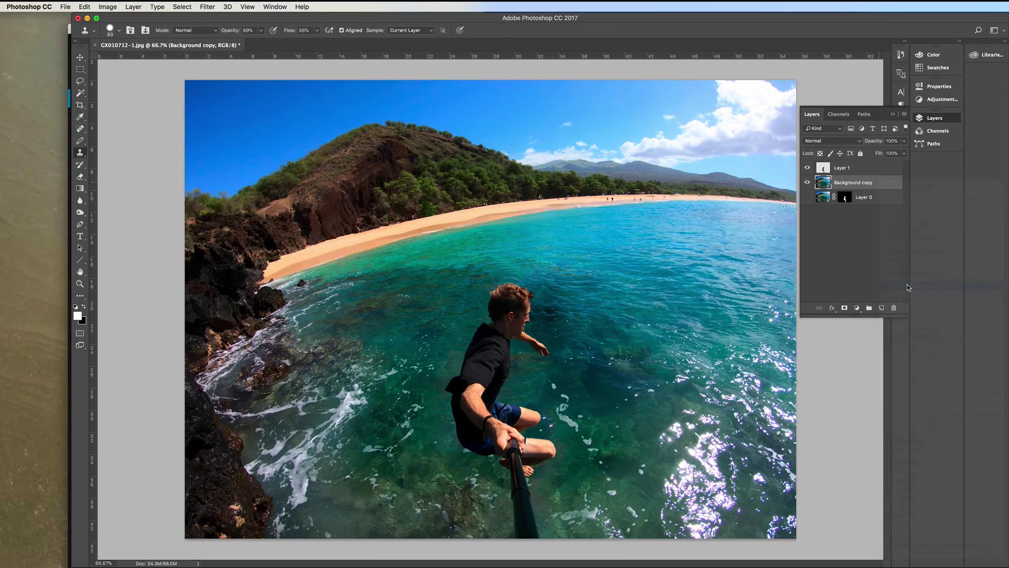
Convert Layer 1 to a smart object and select it together with Background copy.
click(863, 169)
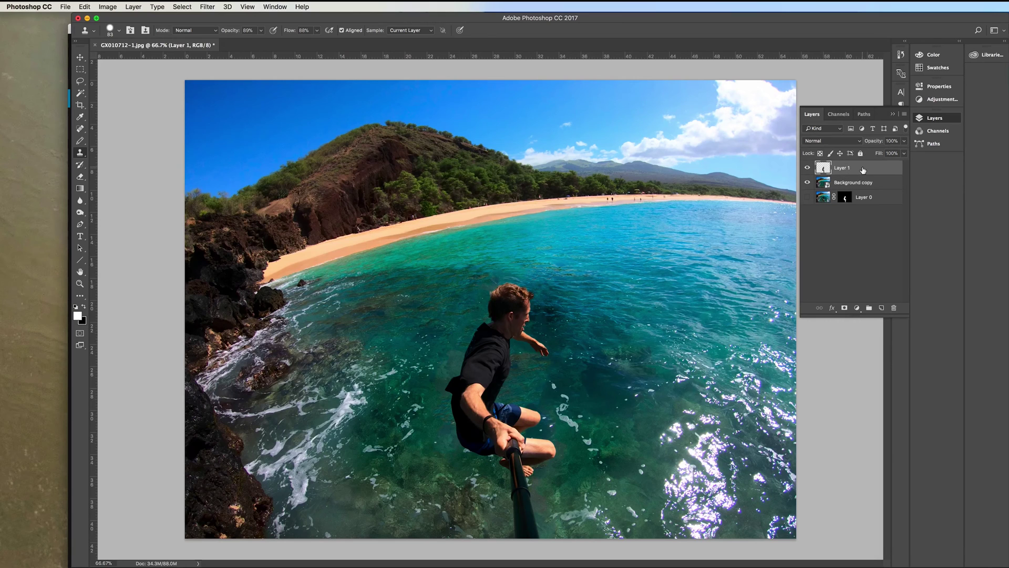
right_click(863, 169)
click(893, 270)
shift+click(876, 184)
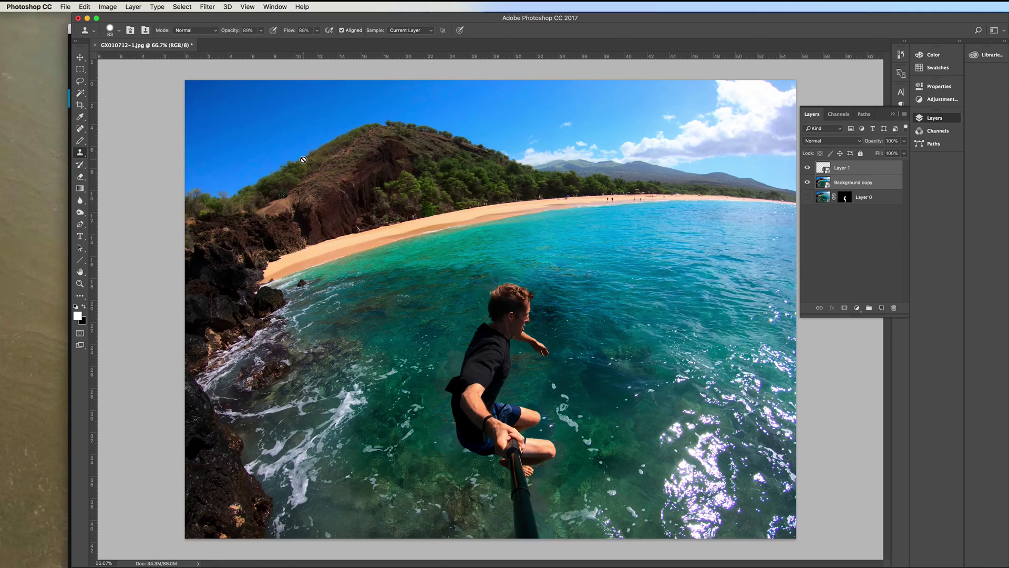
click(67, 8)
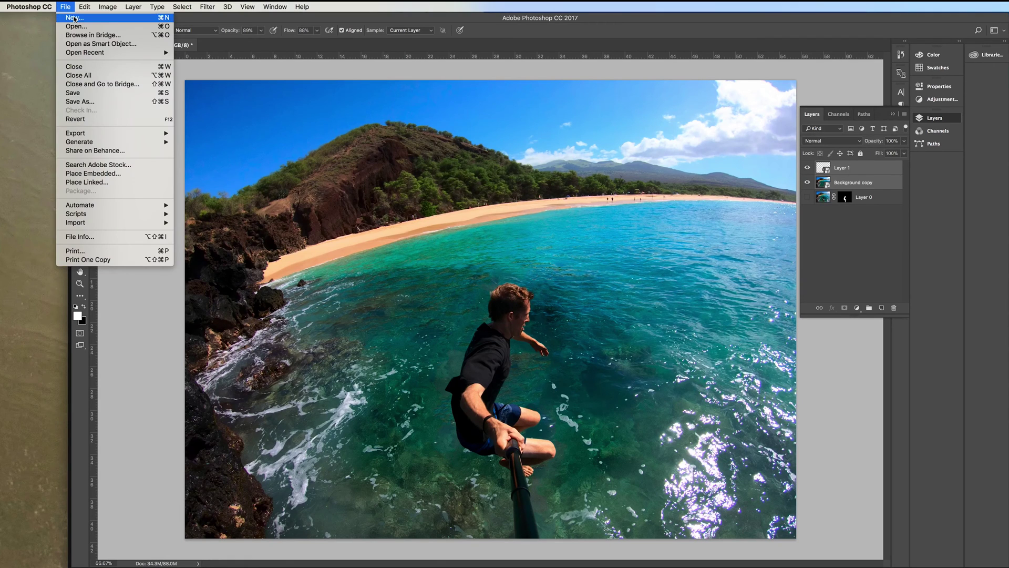
Create a new 3840 × 2160 px document at 150 ppi resolution.
click(74, 18)
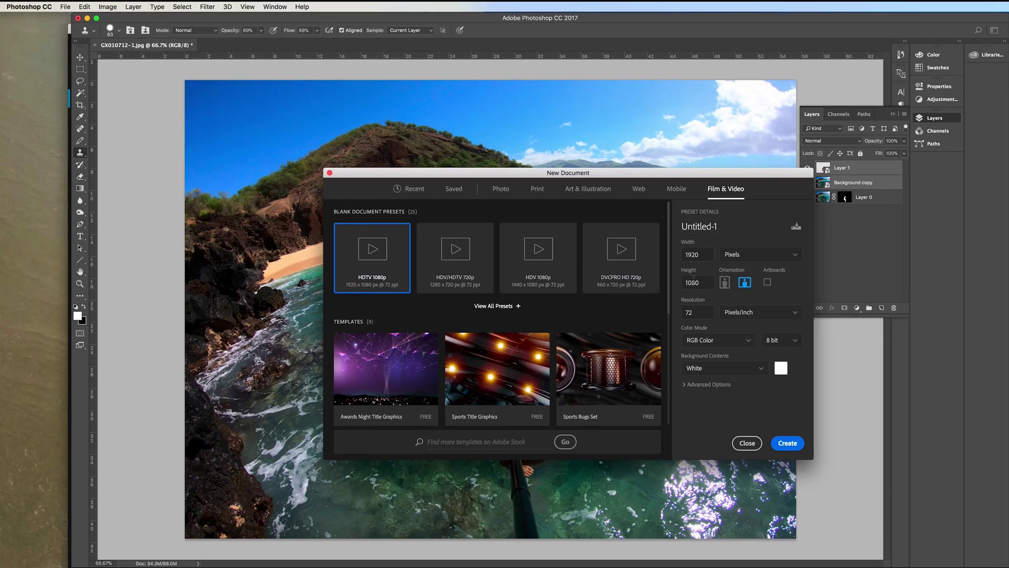
click(693, 312)
drag(693, 311, 682, 313)
drag(683, 316, 705, 309)
double_click(704, 255)
text(3840)
key(Tab)
text(2160)
click(787, 445)
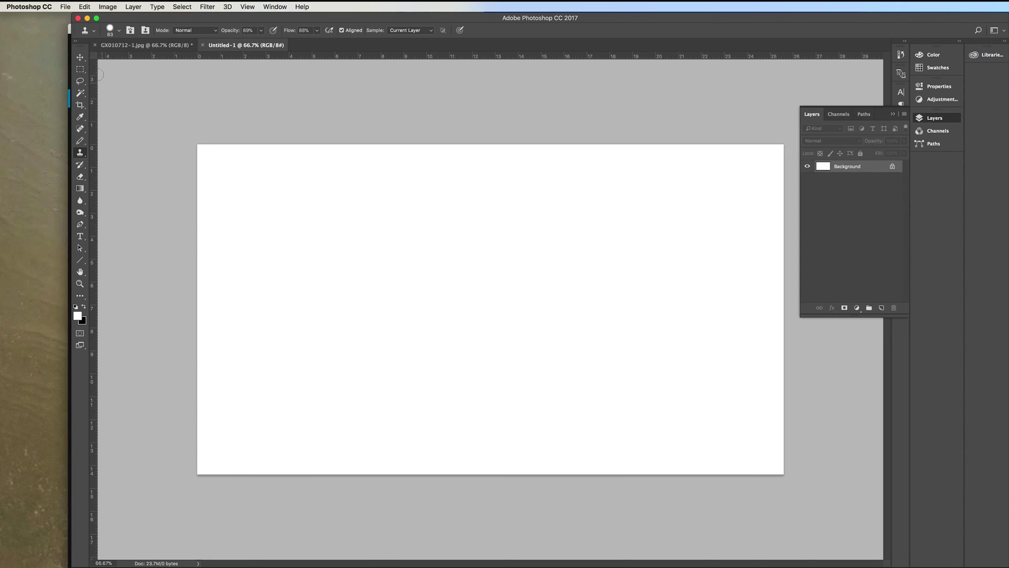
click(80, 57)
Drag both layers into Untitled-1, scale them to about 96% and nudge Layer 1 up into place.
click(127, 46)
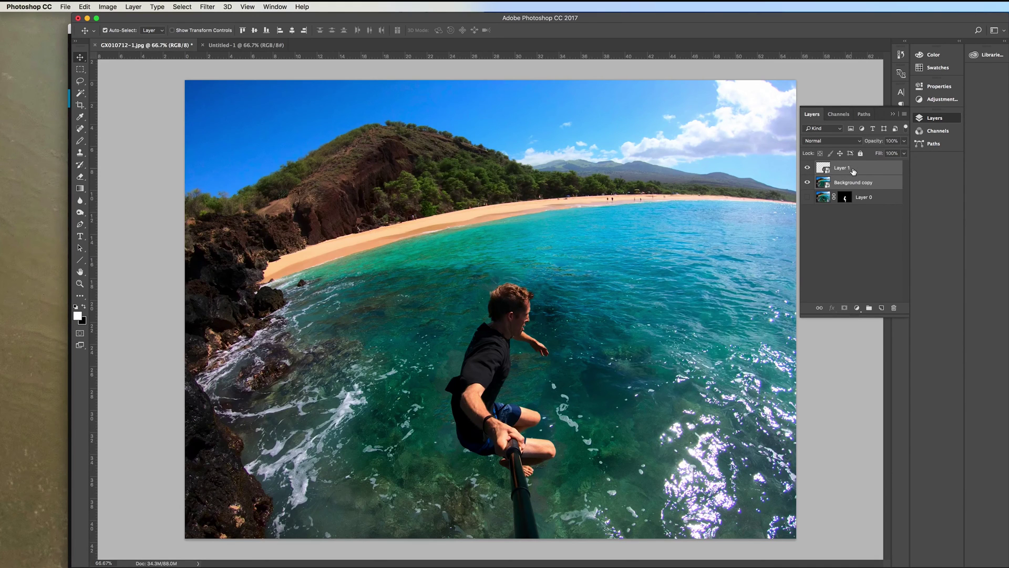
drag(860, 170, 433, 211)
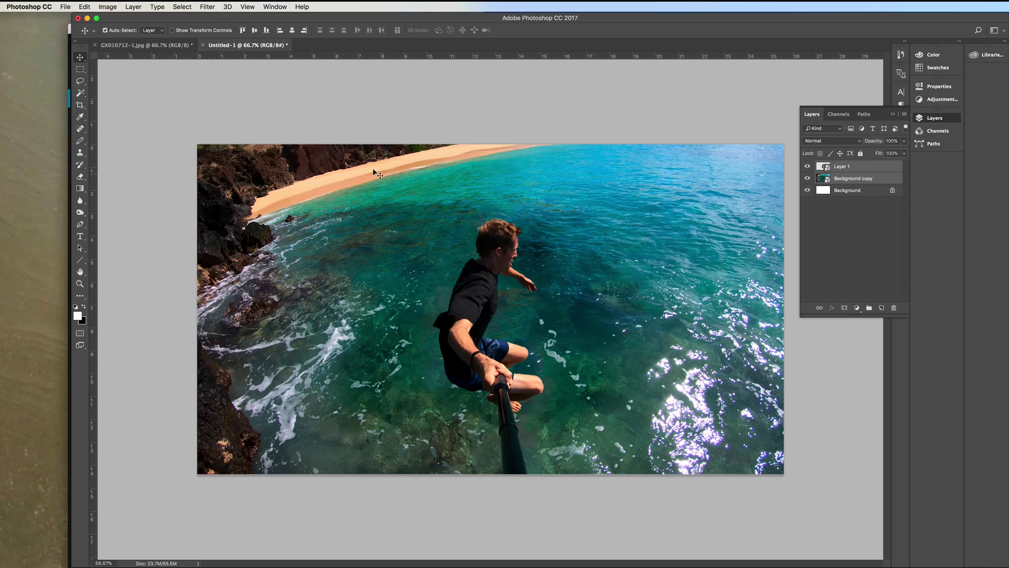
key(super+t)
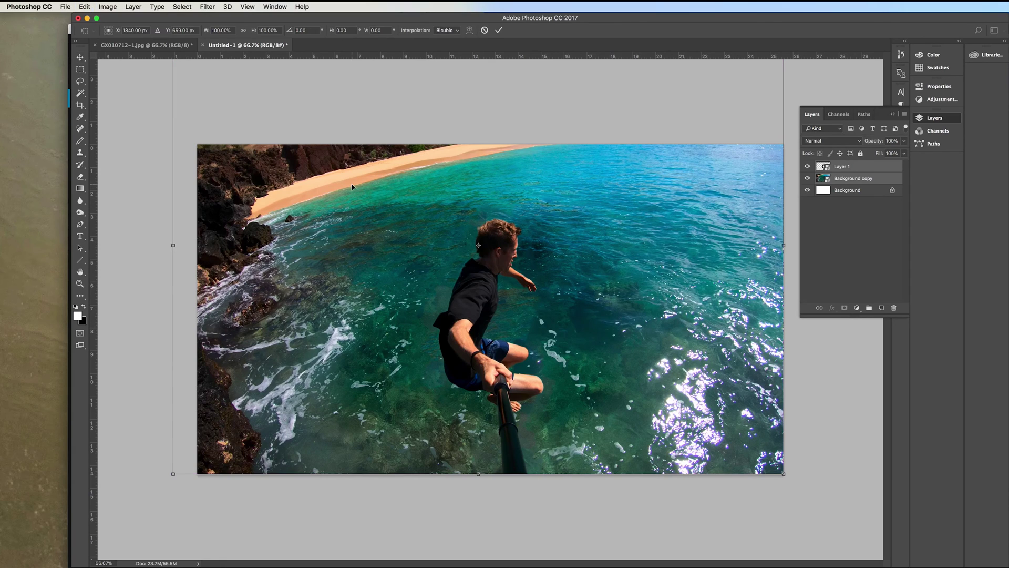
key(super+minus)
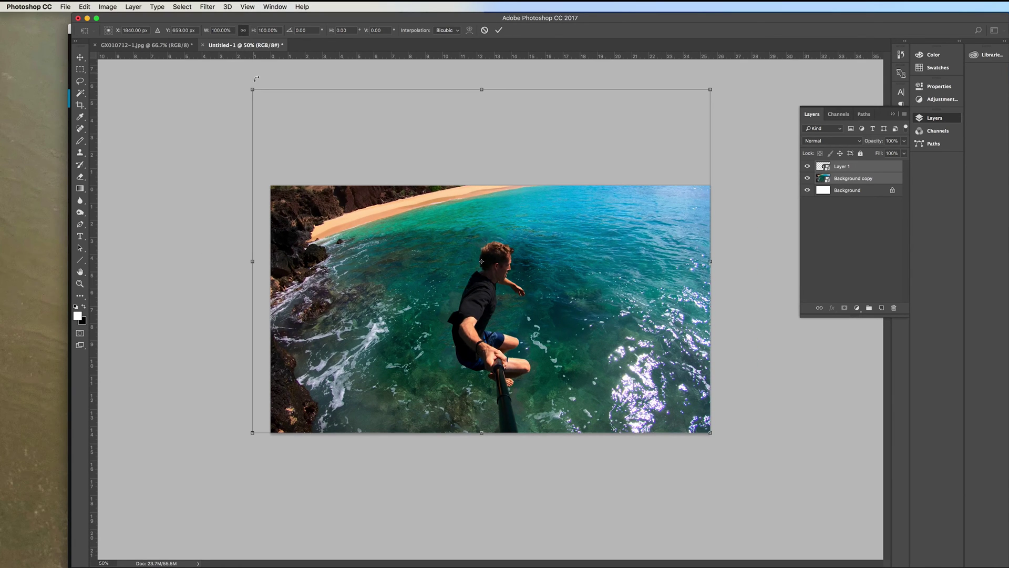
drag(251, 91, 267, 106)
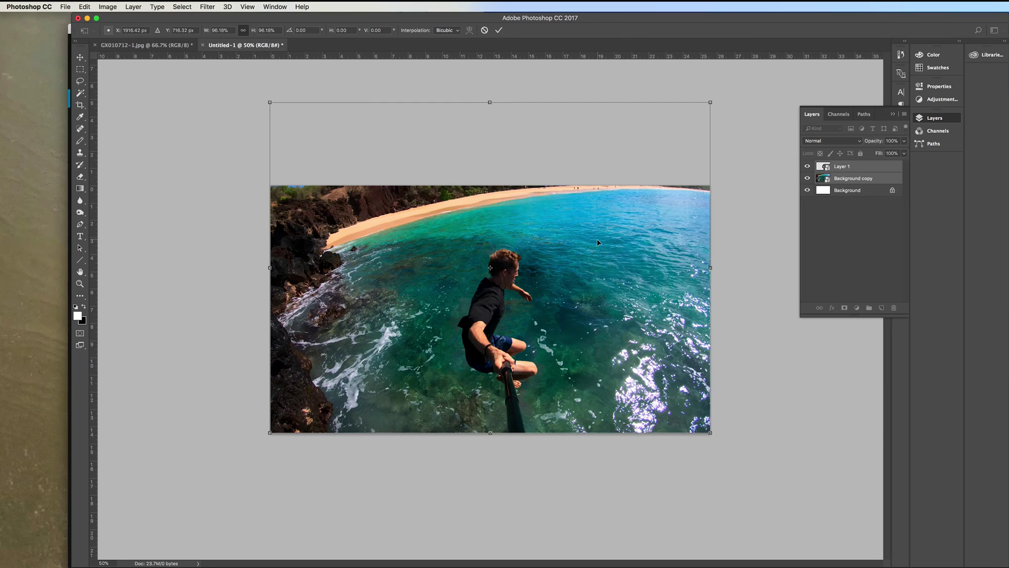
drag(600, 301, 603, 318)
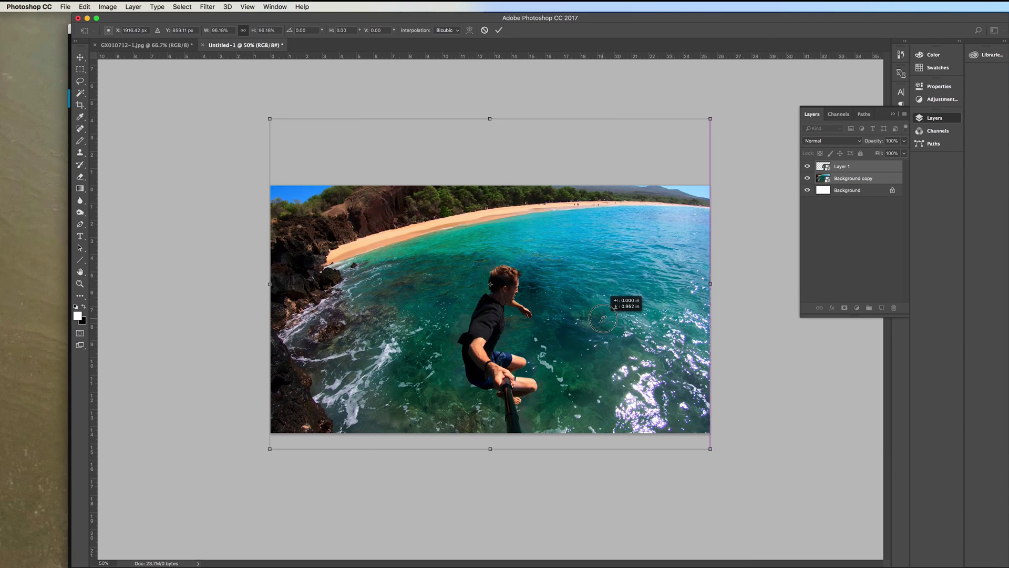
drag(603, 318, 603, 315)
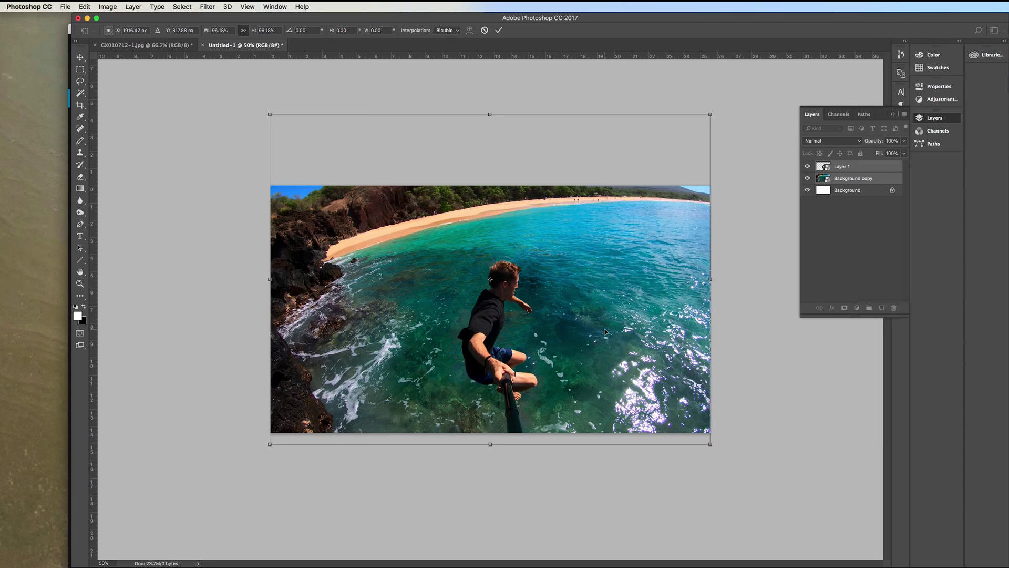
key(Return)
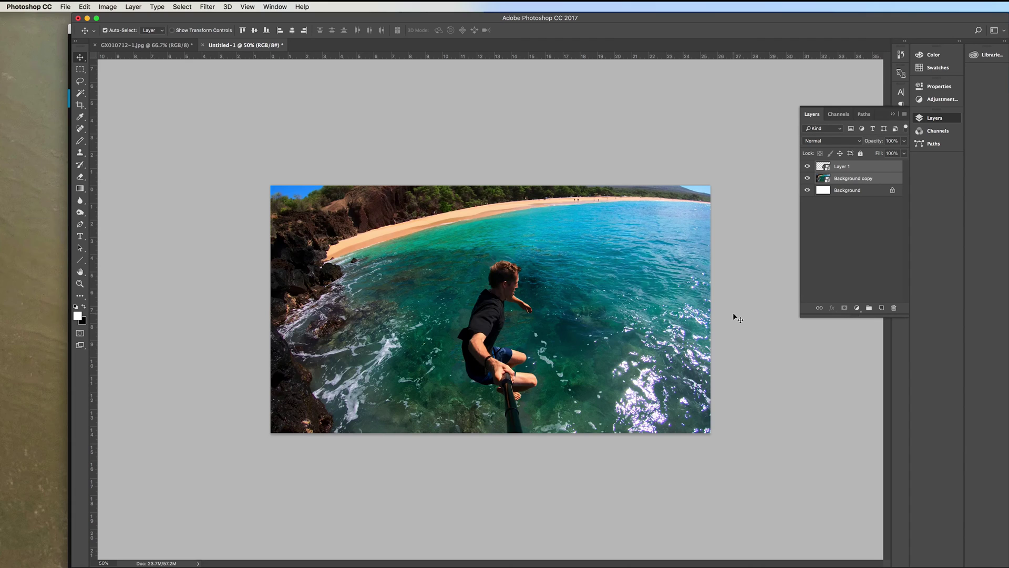
click(275, 7)
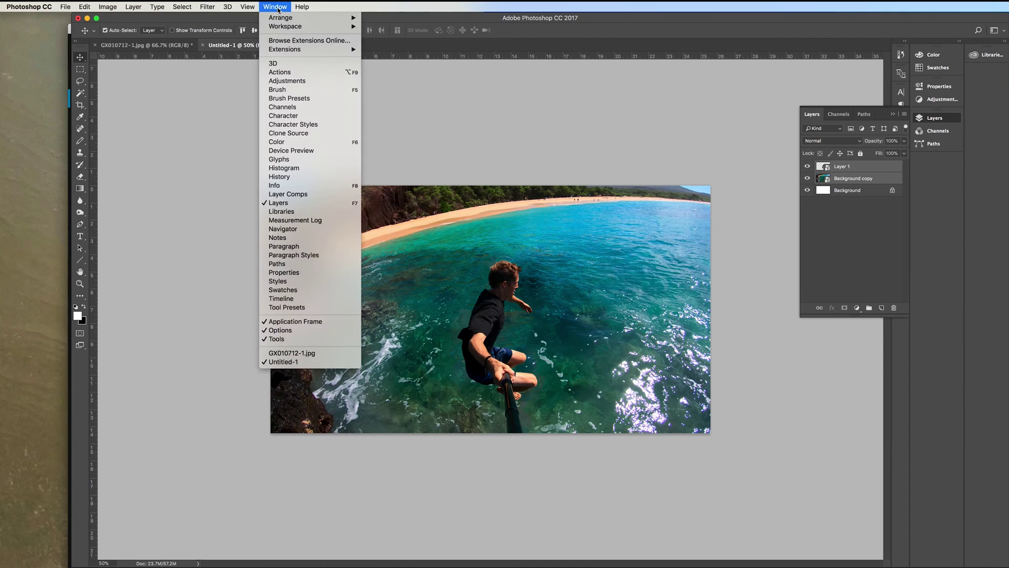
Create a video timeline from the layers and keyframe Layer 1's Transform at 0:00:00:00.
click(297, 299)
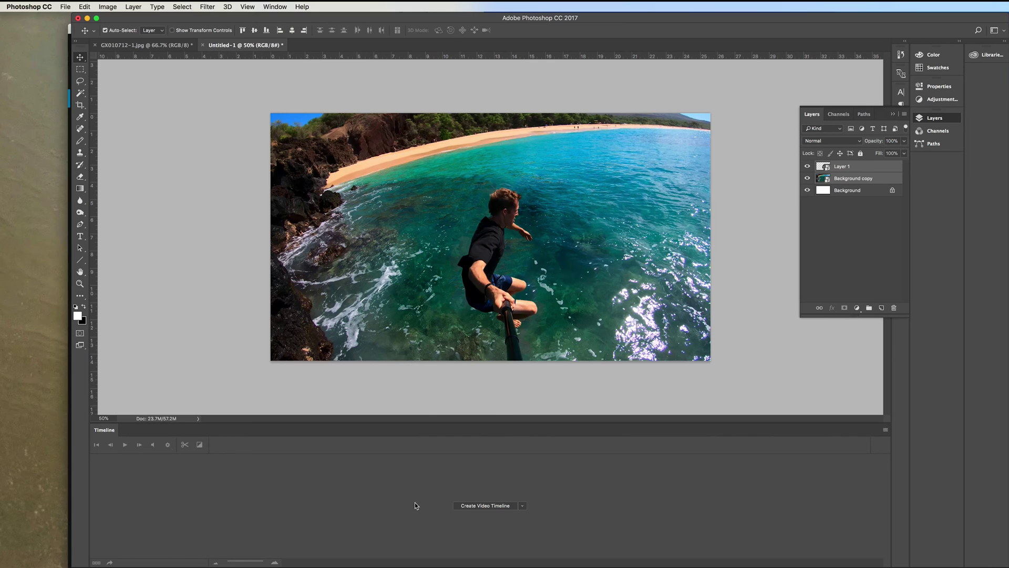
click(489, 507)
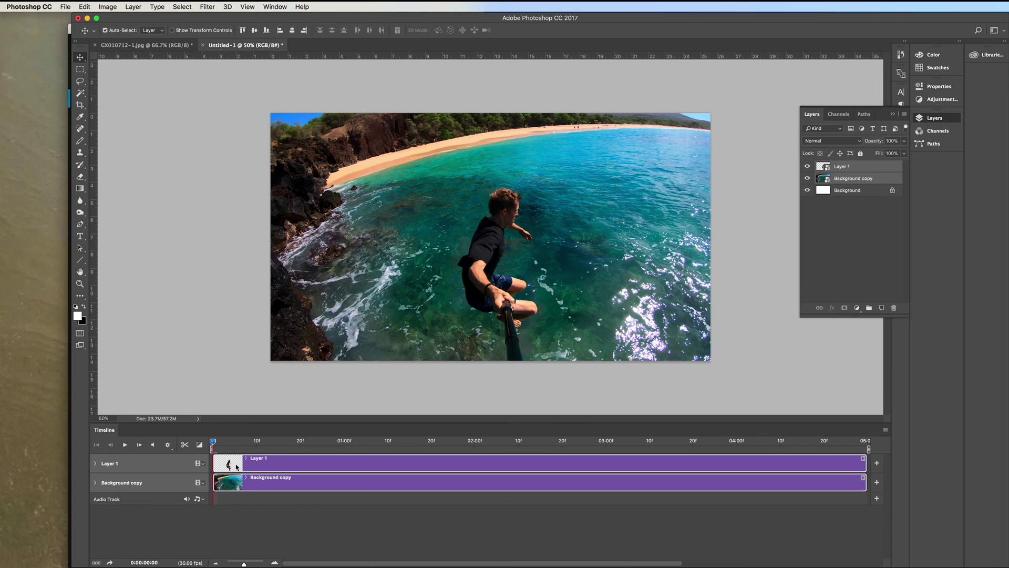
click(96, 463)
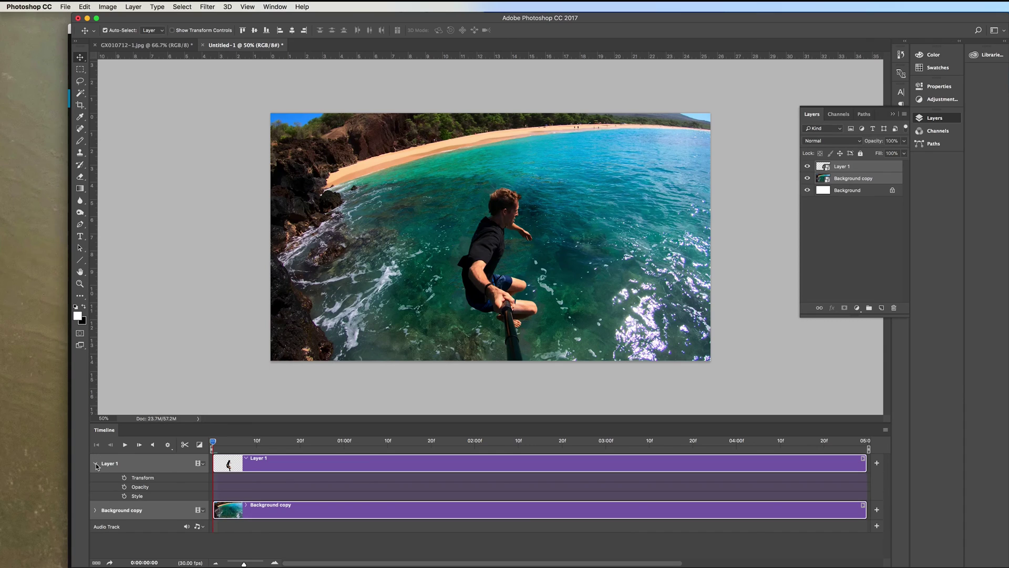
click(125, 478)
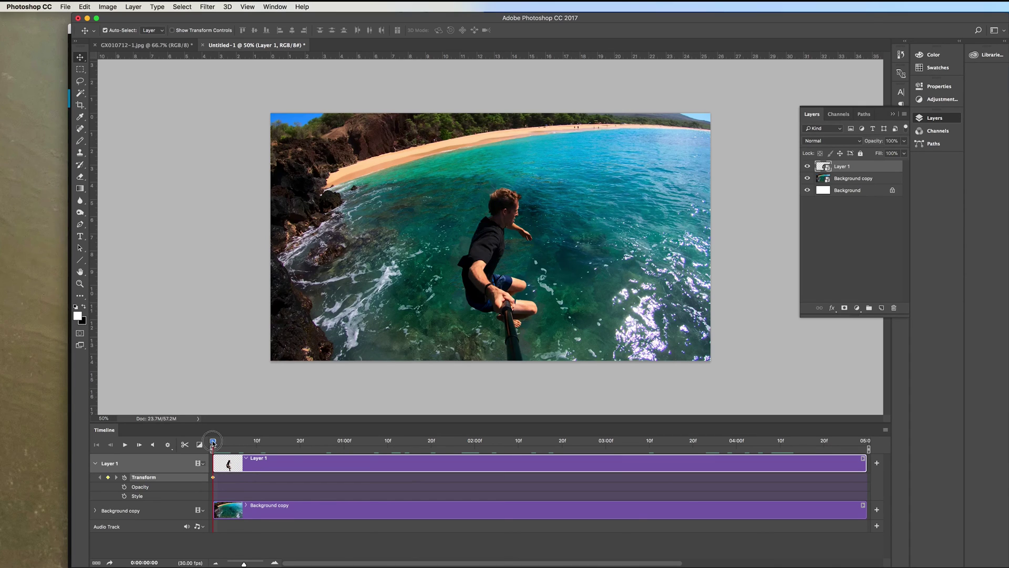
At the timeline's end, shrink Layer 1's subject proportionally to about 41% as a new keyframe.
click(770, 454)
click(862, 444)
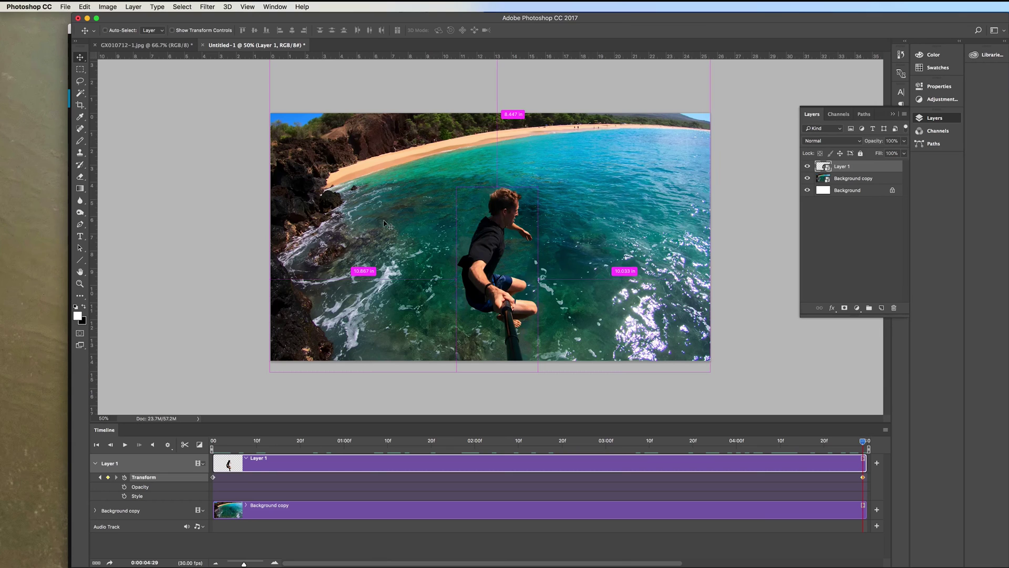
key(super+t)
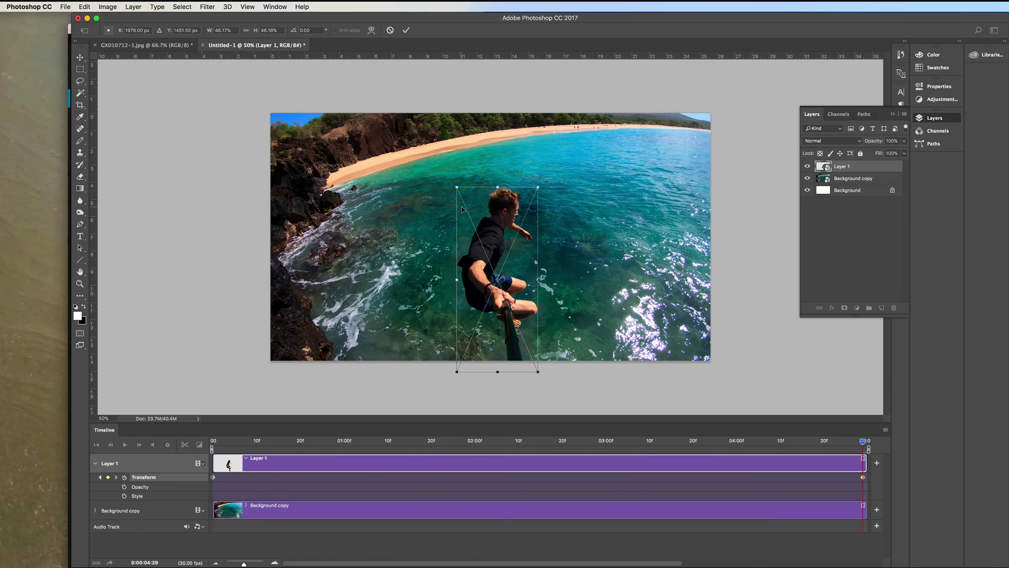
click(246, 31)
drag(456, 186, 470, 206)
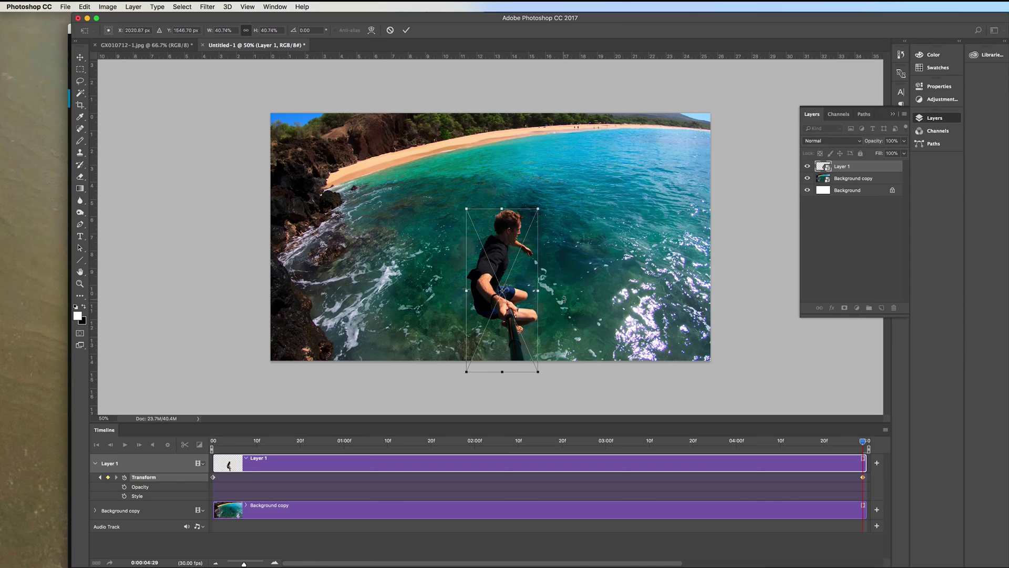
key(Return)
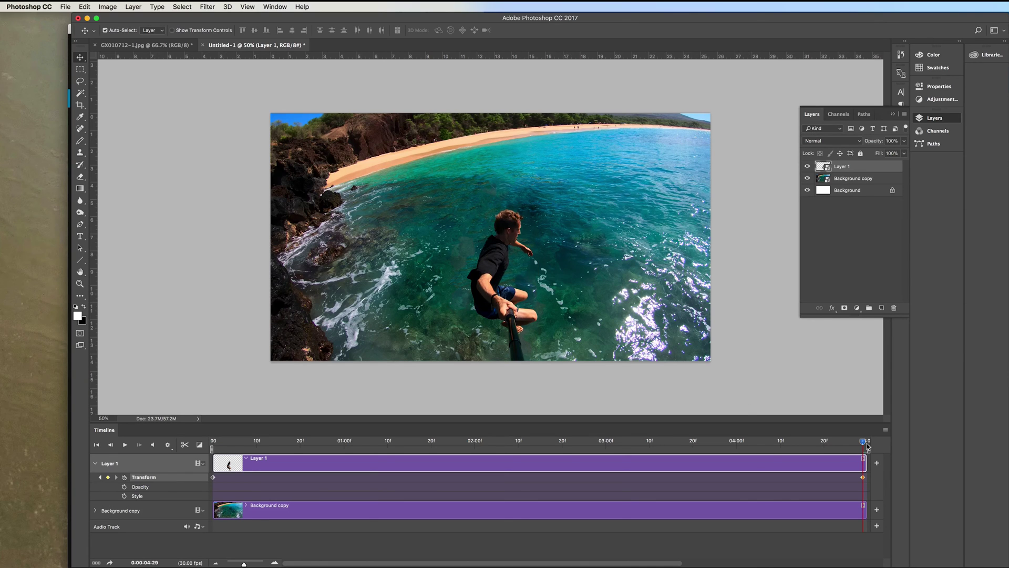
drag(862, 443, 200, 442)
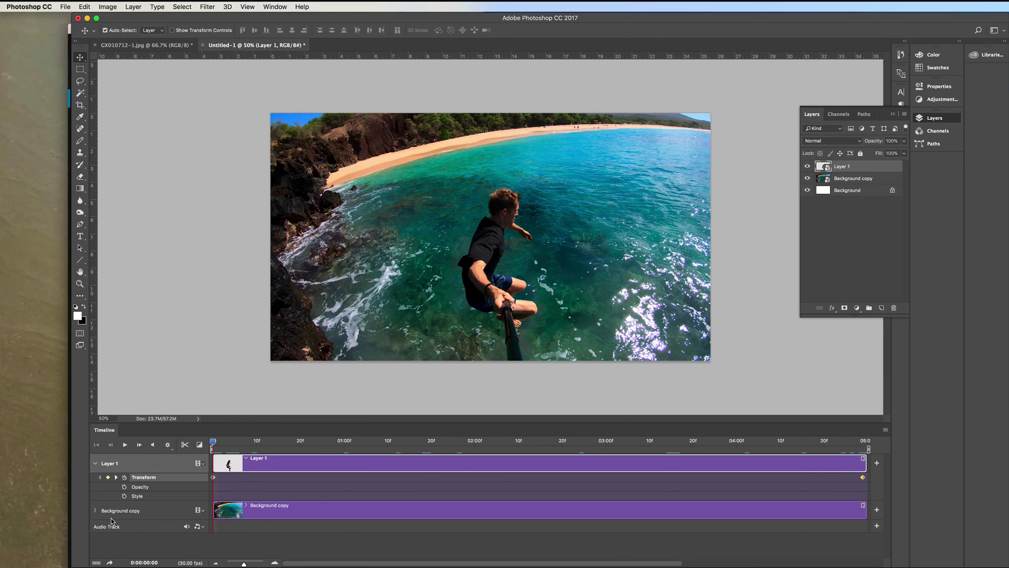
click(150, 514)
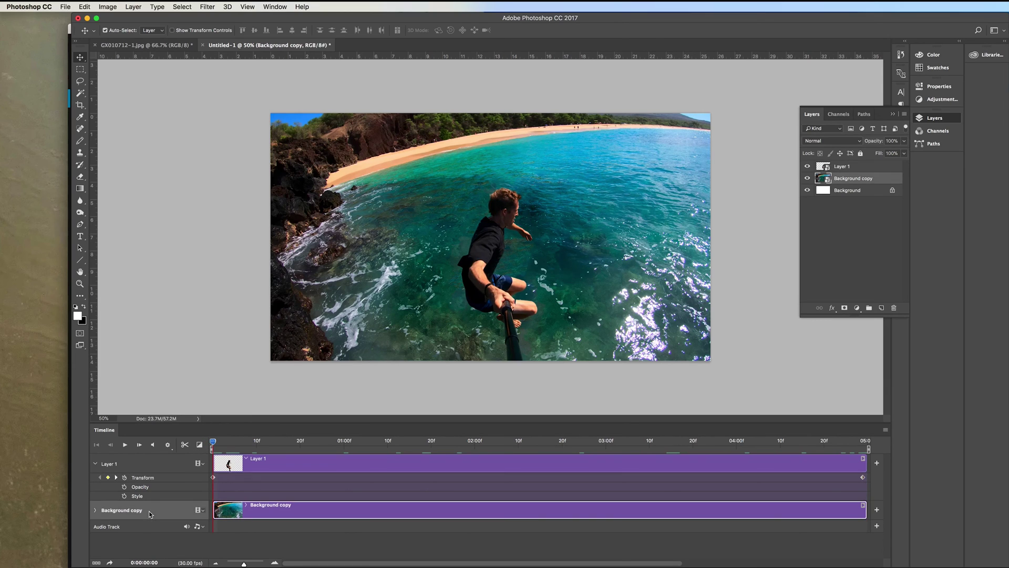
Enable Transform keyframing on Background copy and move the playhead to the timeline end.
click(96, 510)
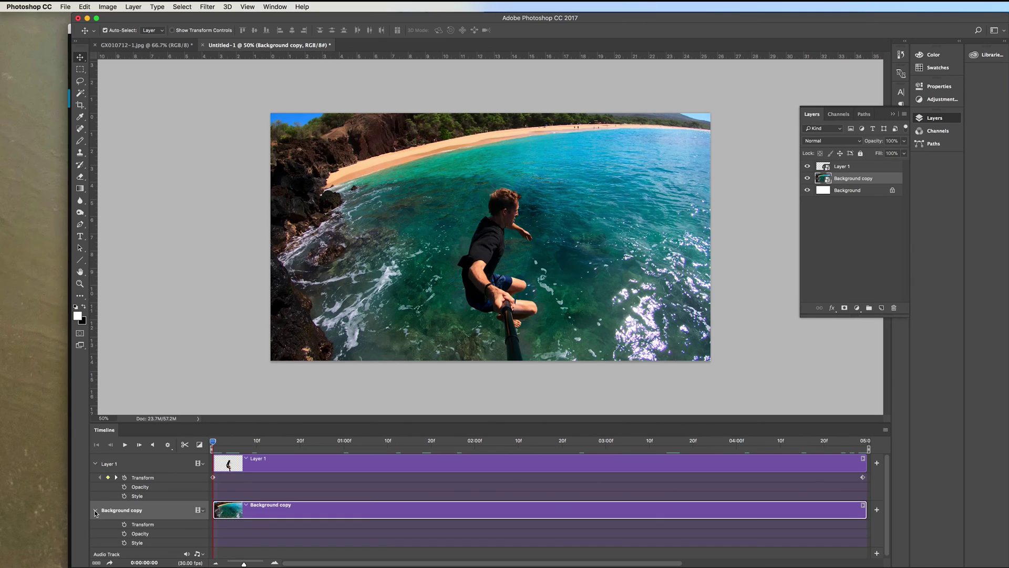
click(124, 525)
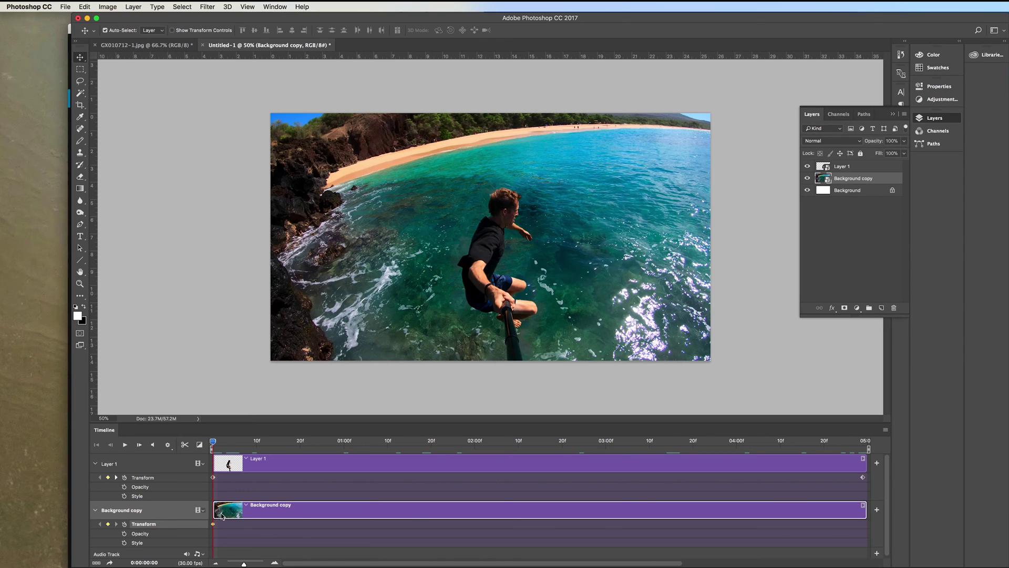
click(214, 442)
drag(214, 443, 872, 442)
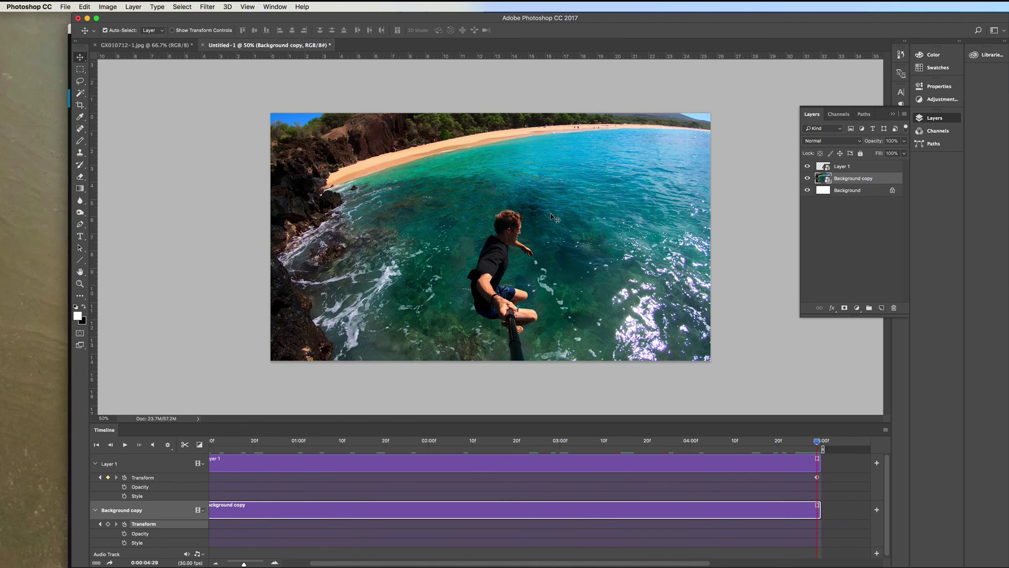
key(super)
Enlarge the background proportionally to about 52% and shift it into position as the end keyframe.
key(super+t)
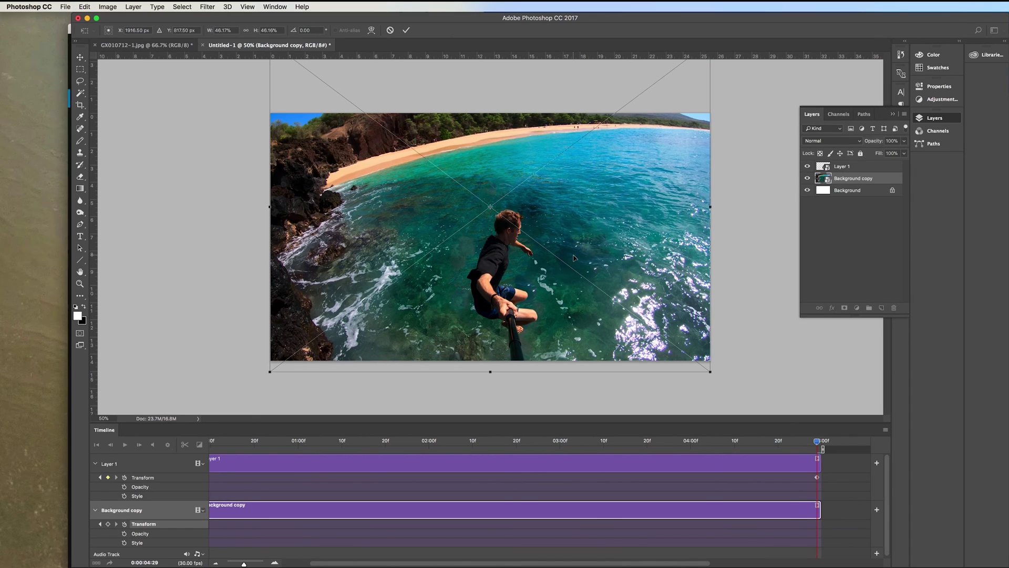
key(super+minus)
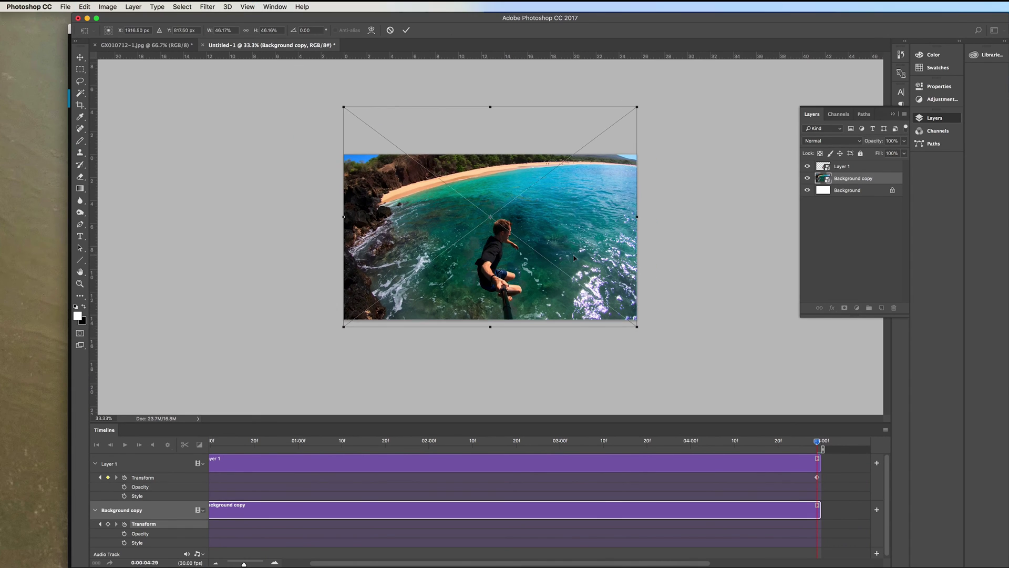
click(245, 30)
drag(637, 106, 677, 80)
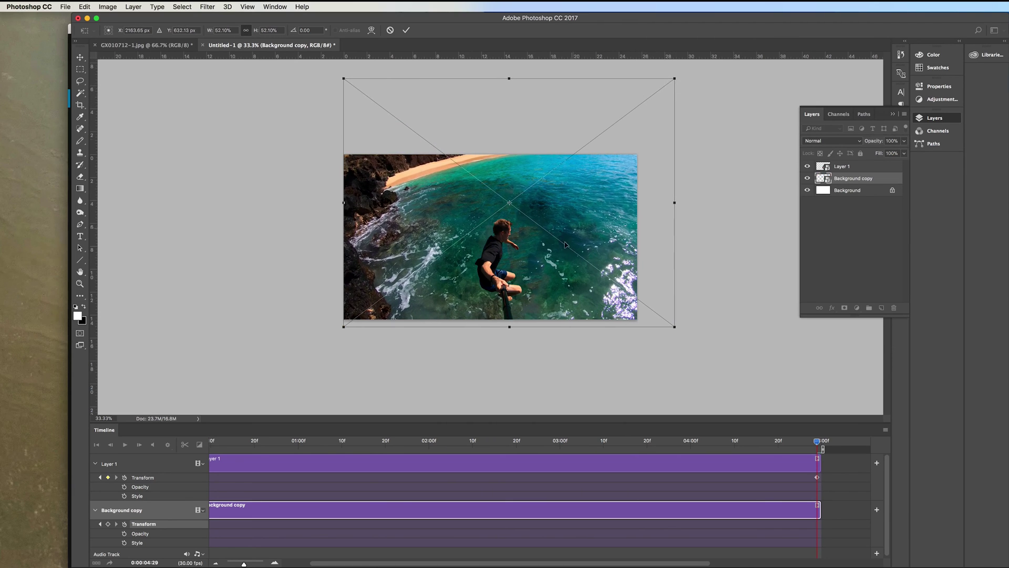
drag(574, 282, 555, 282)
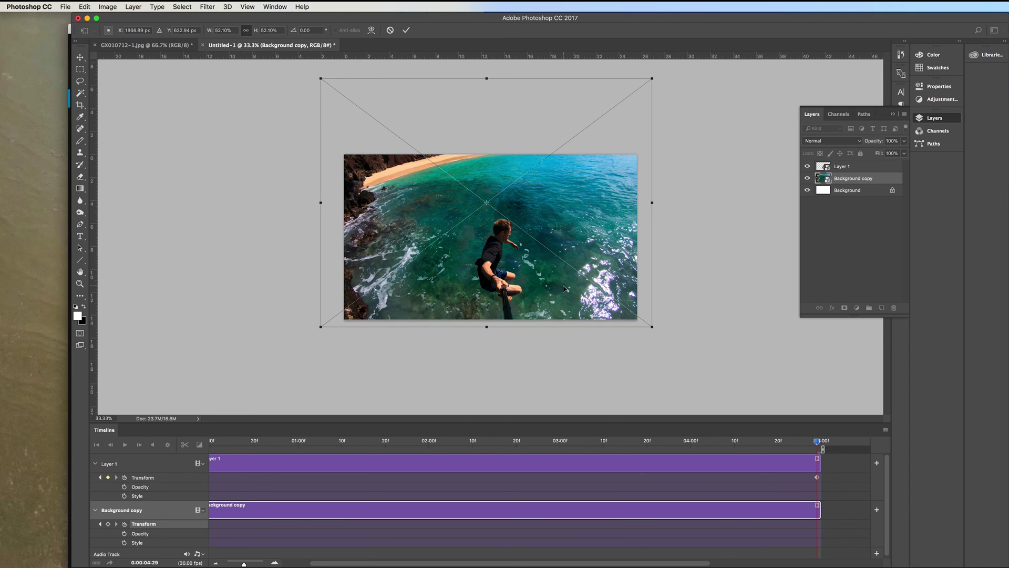
key(Return)
drag(816, 442, 178, 430)
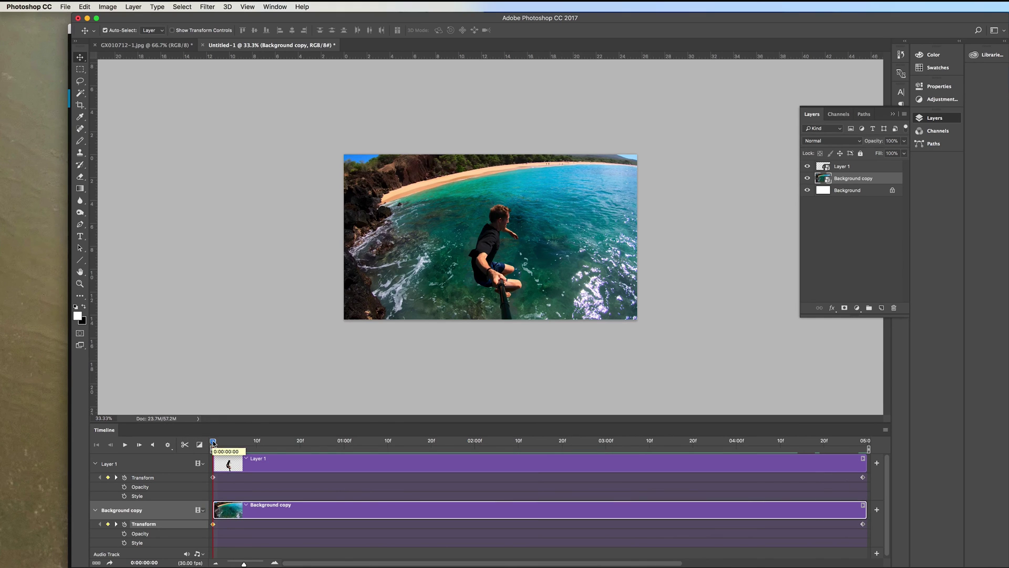
Play the timeline to preview the parallax animation.
click(125, 445)
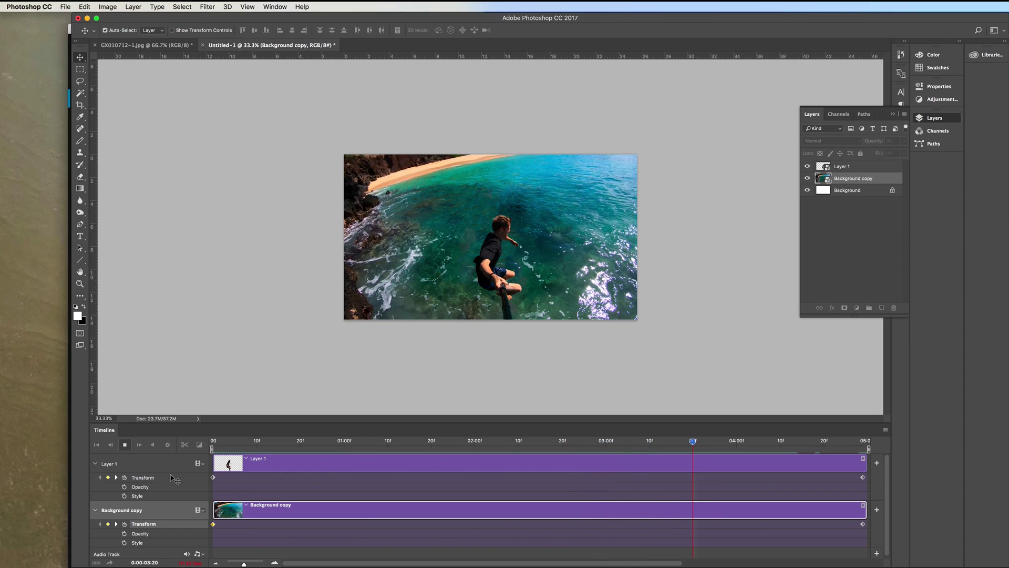
Stop playback and rescale Background copy at 0:00:05:00 slightly smaller, to 51.22%.
click(259, 451)
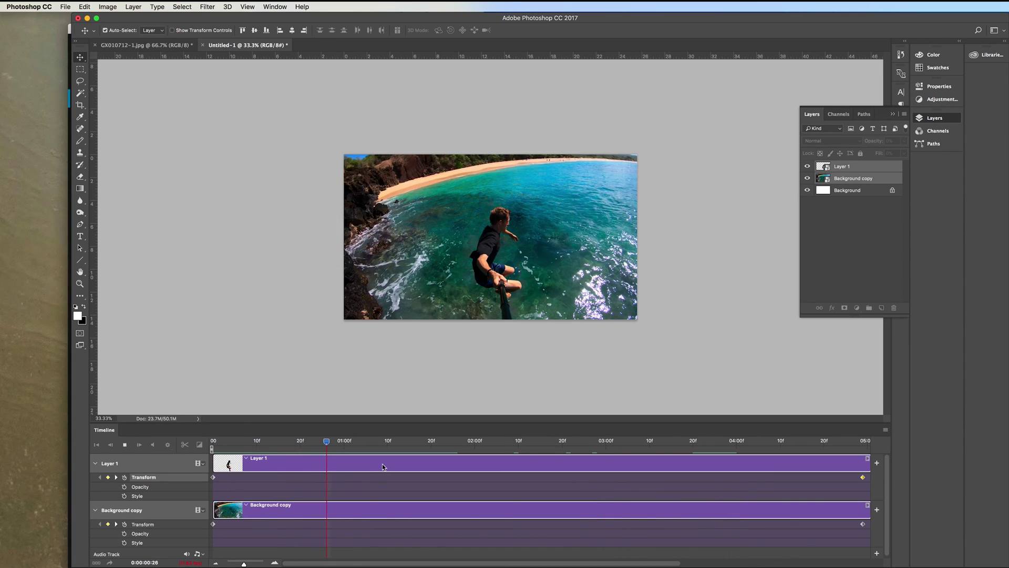
key(space)
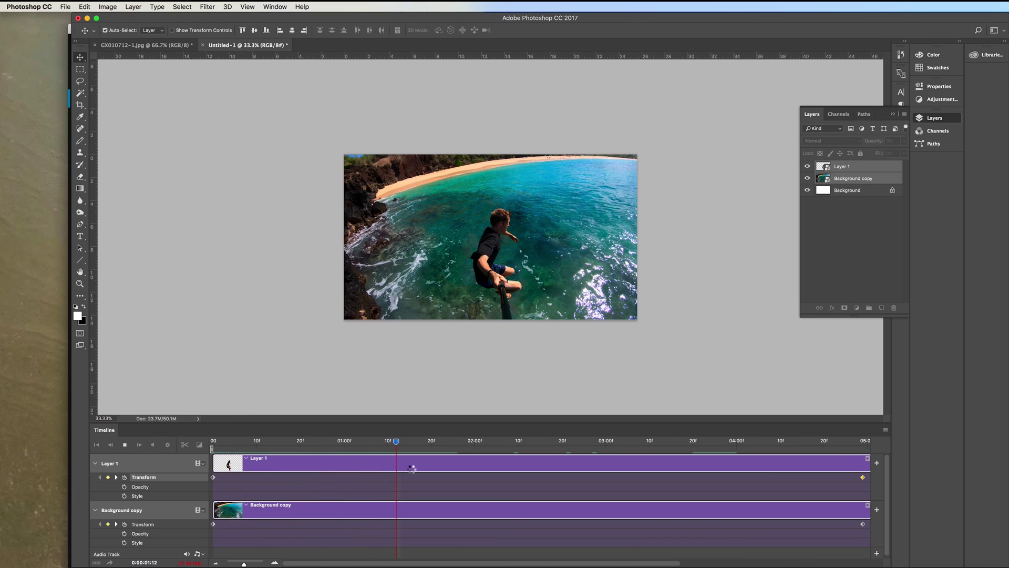
drag(396, 441, 890, 446)
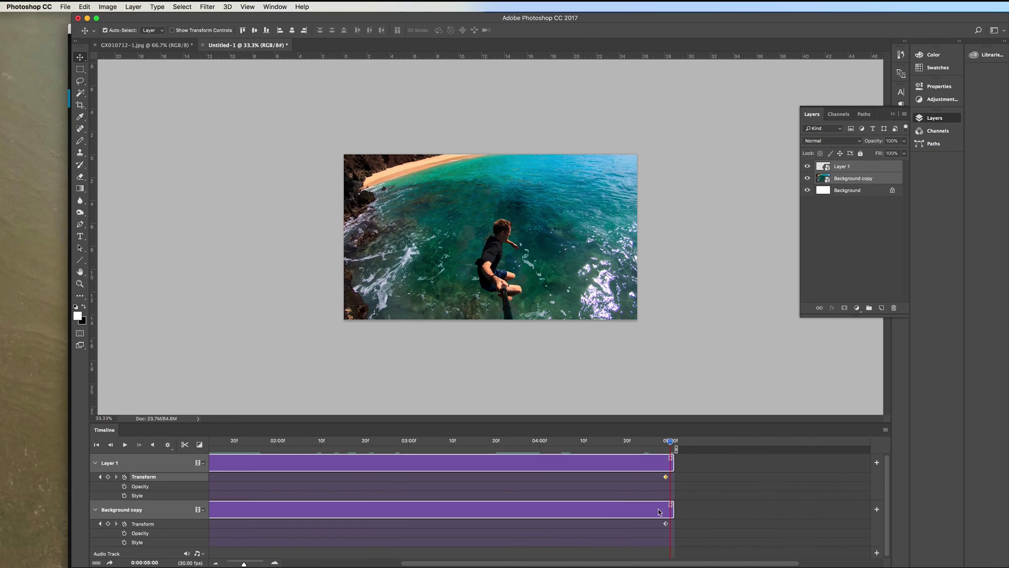
click(166, 510)
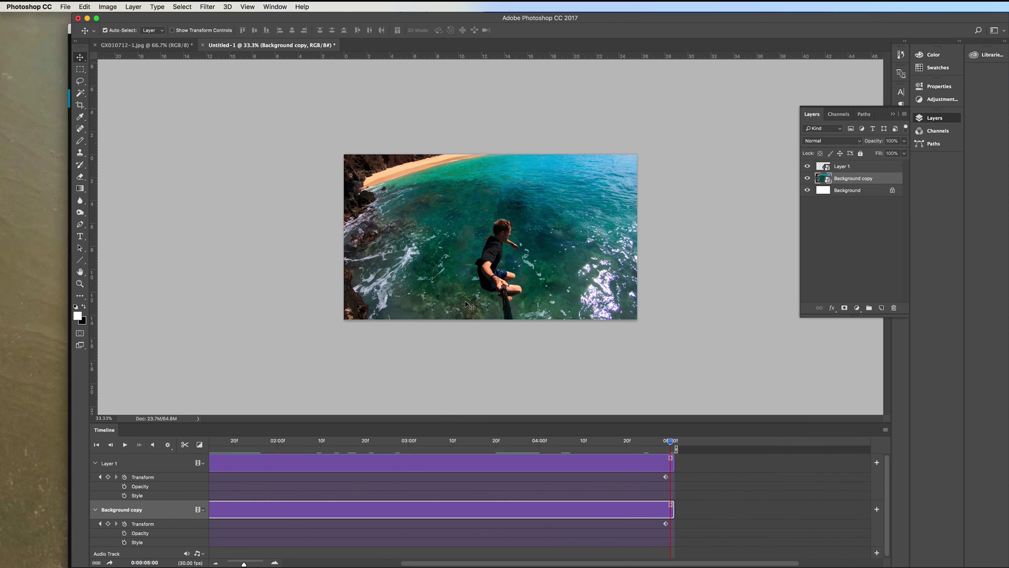
key(ctrl+t)
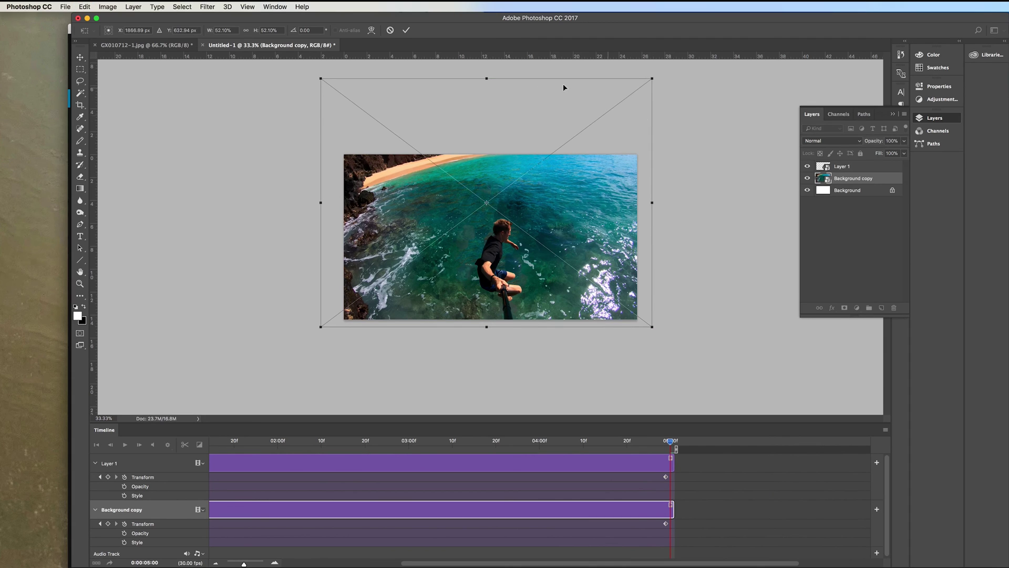
drag(652, 78, 647, 83)
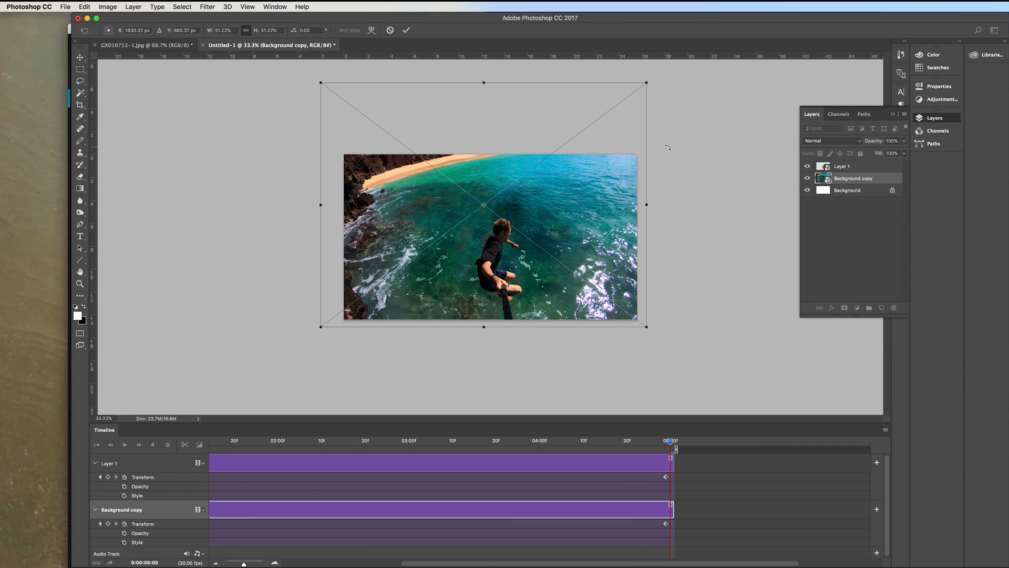
key(Return)
key(Home)
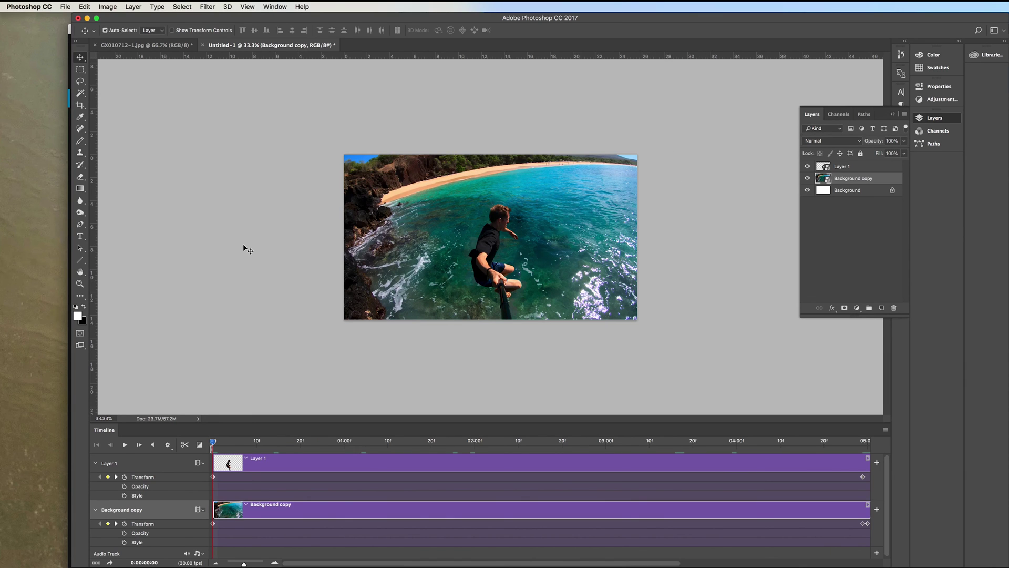
Set up Render Video with output name 'Parralla' saved to the project folder.
click(65, 7)
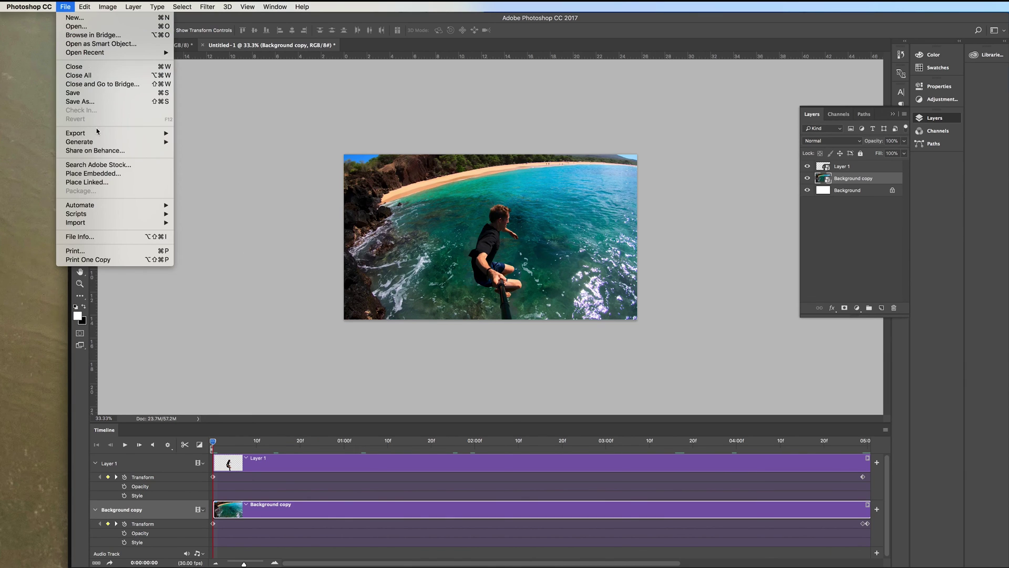
mouse_move(98, 132)
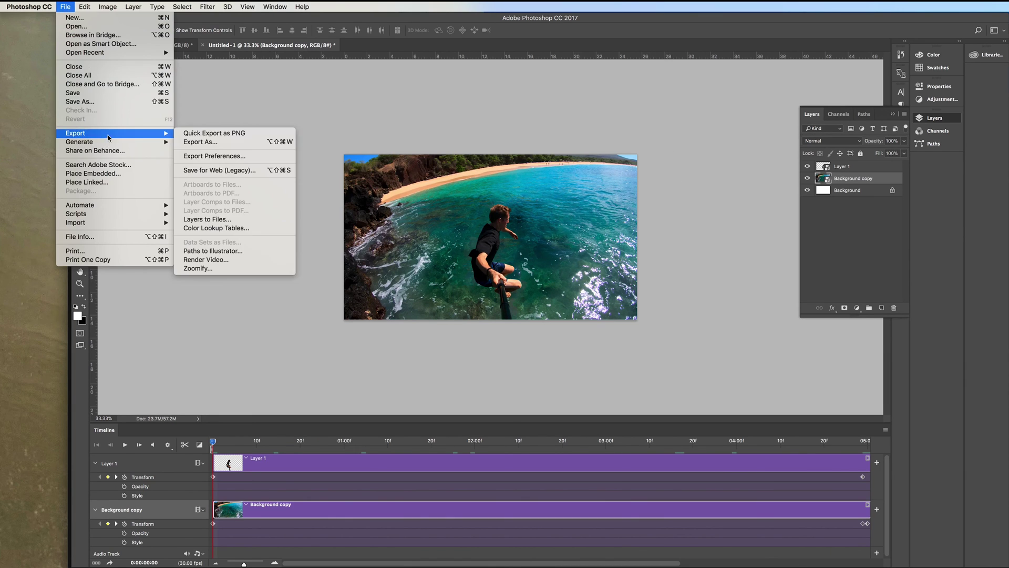
click(224, 260)
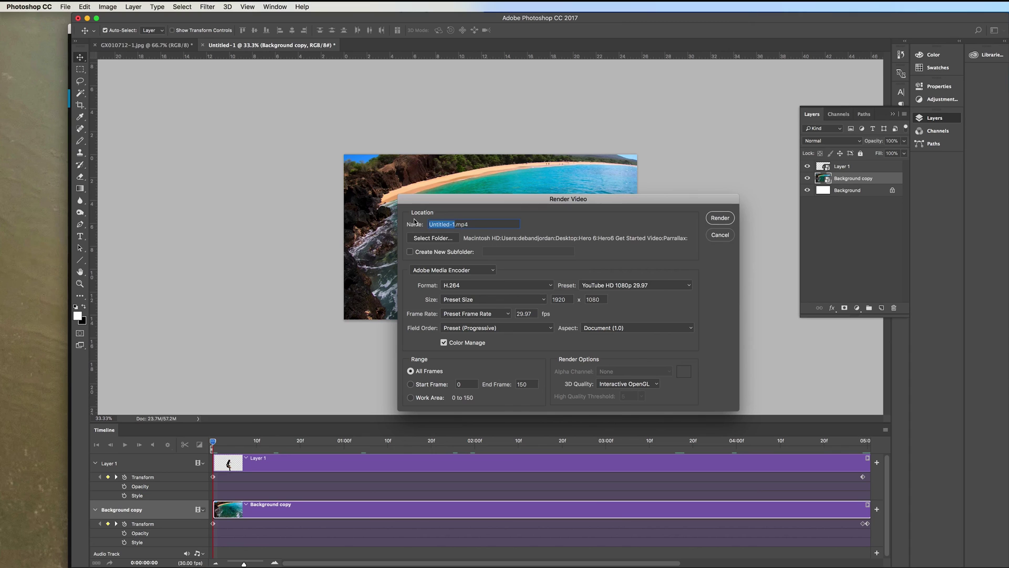
text(Parrallax)
click(433, 237)
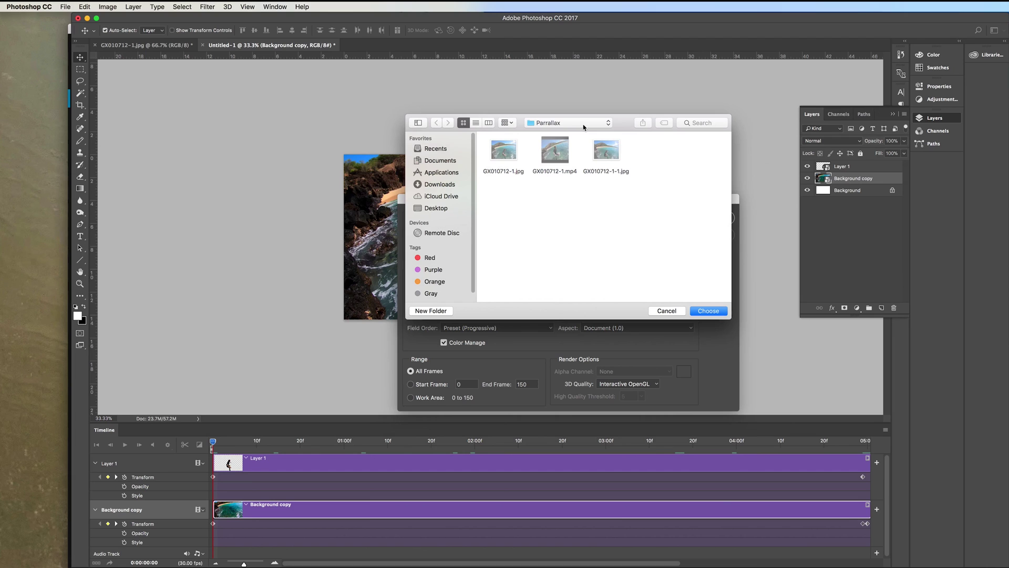
click(711, 312)
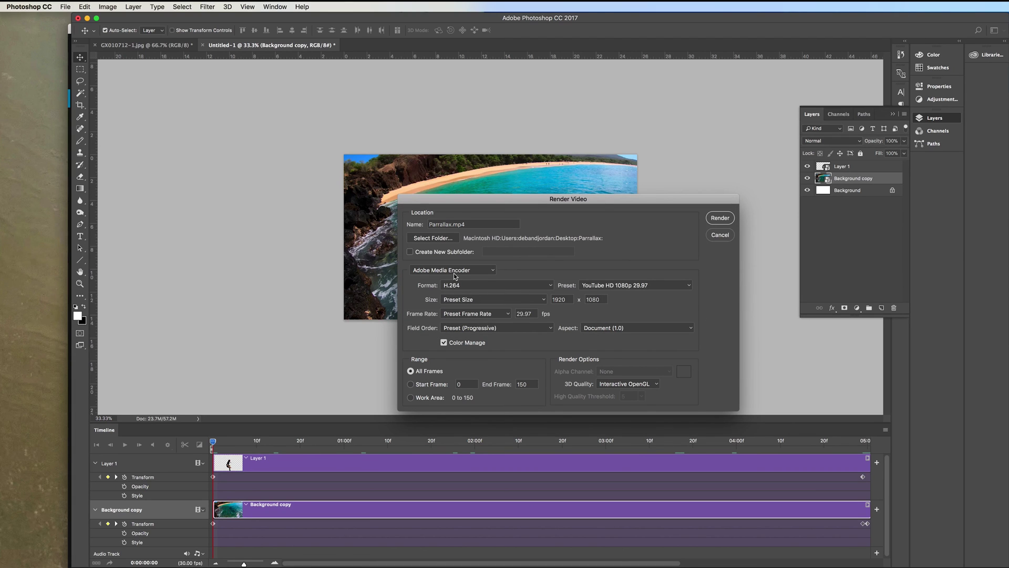
Render the video at 3840×2160 and 23.976 fps.
click(689, 285)
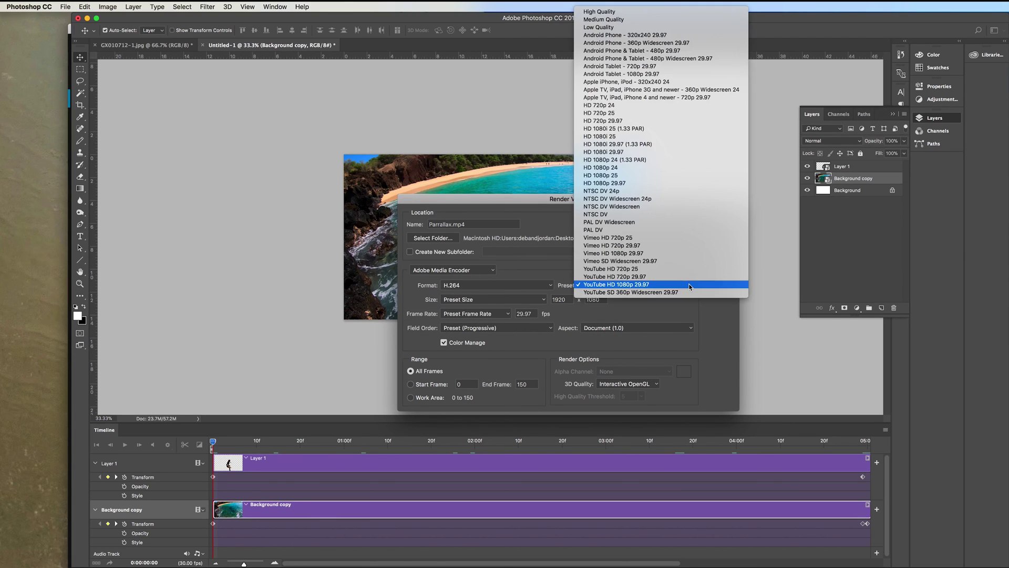
click(649, 286)
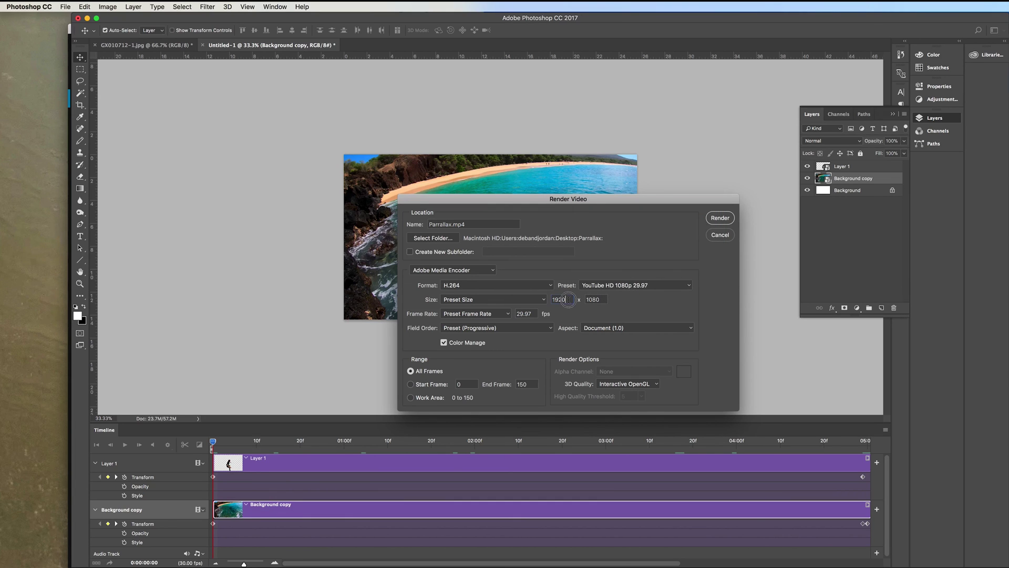
double_click(553, 299)
text(3840)
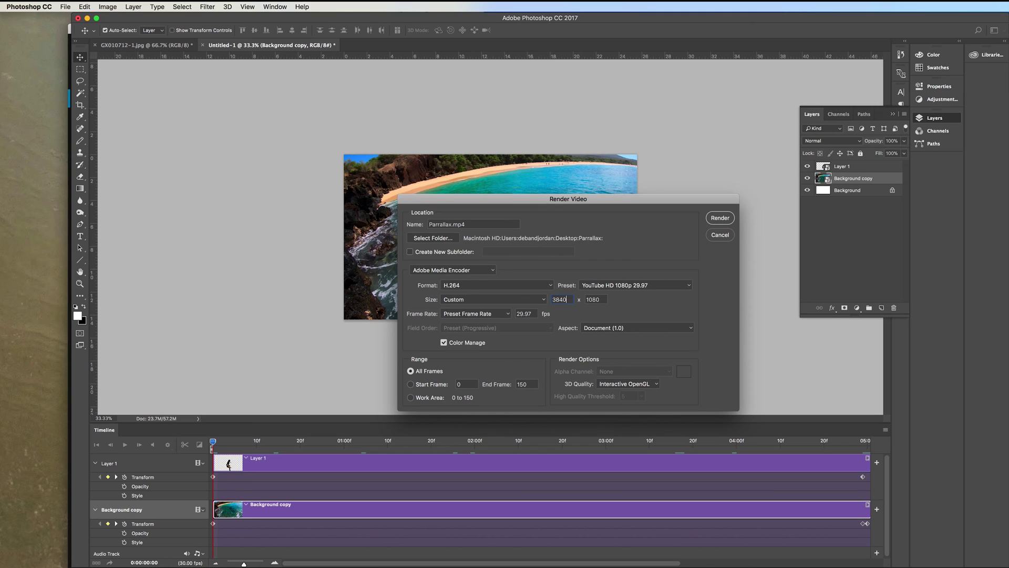
key(Tab)
text(2160)
key(Tab)
click(509, 314)
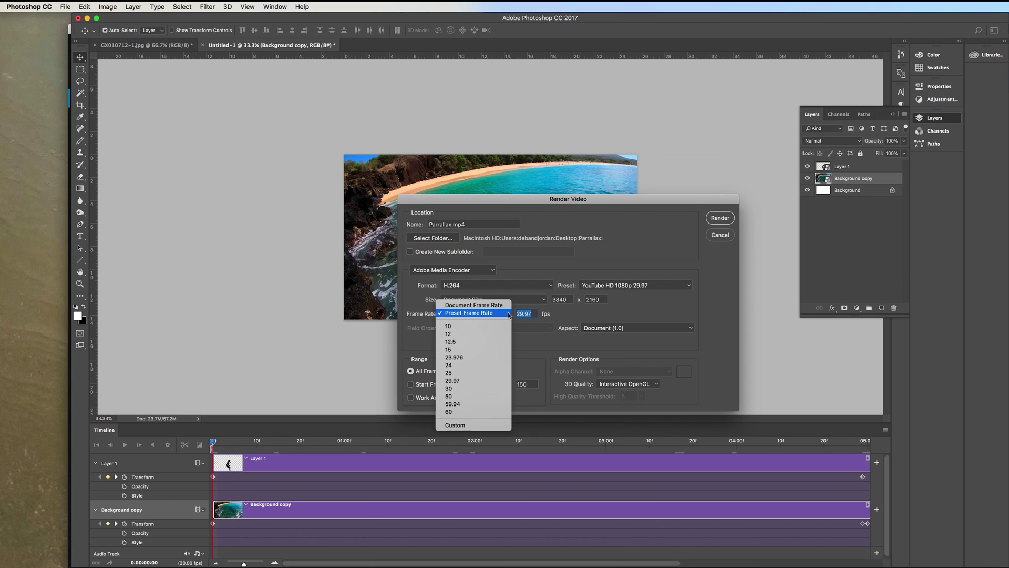
click(492, 357)
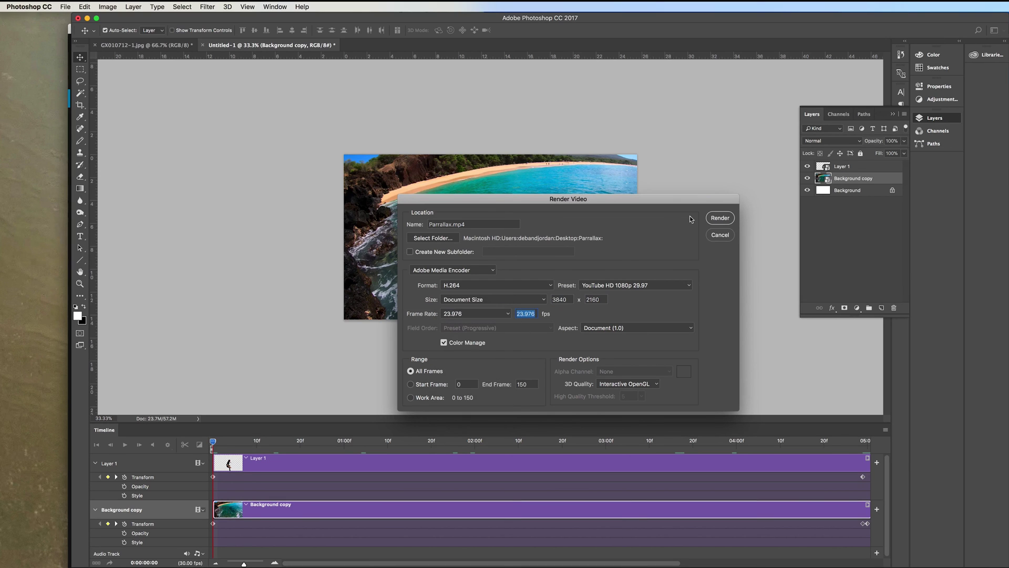
click(720, 218)
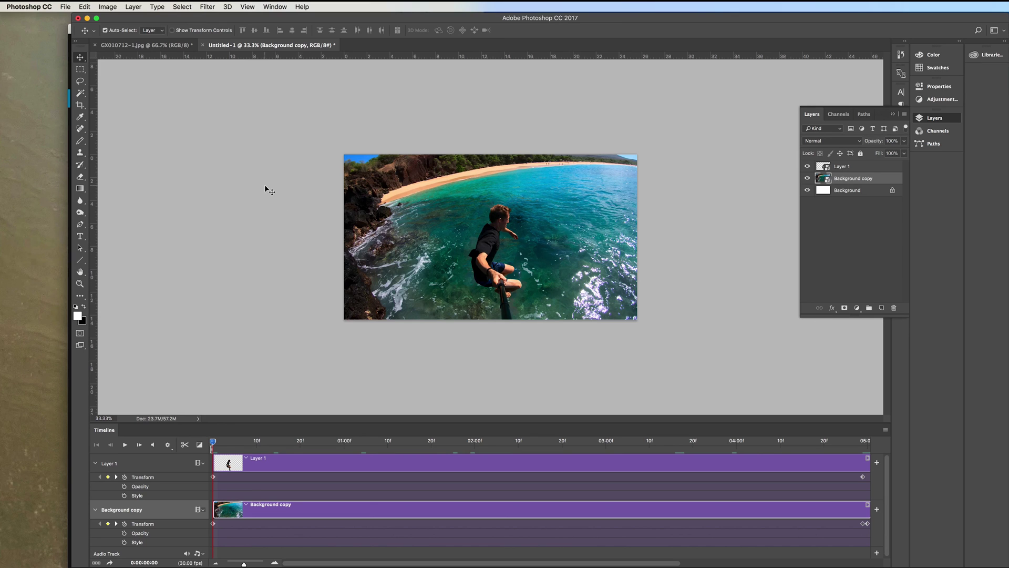
Save the project as the Photoshop file 'Parrallax', accepting the compatibility prompt.
click(65, 7)
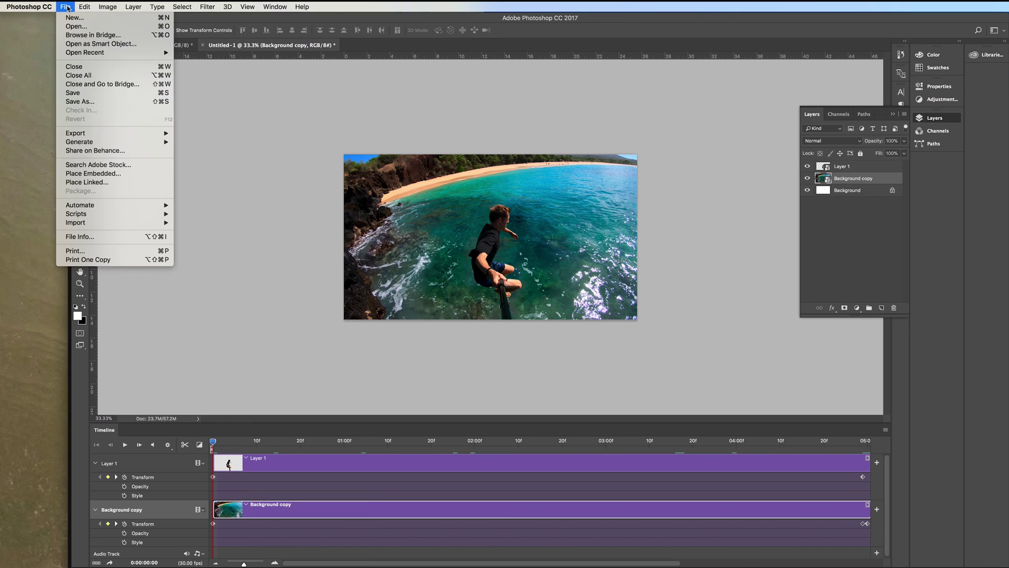
click(111, 102)
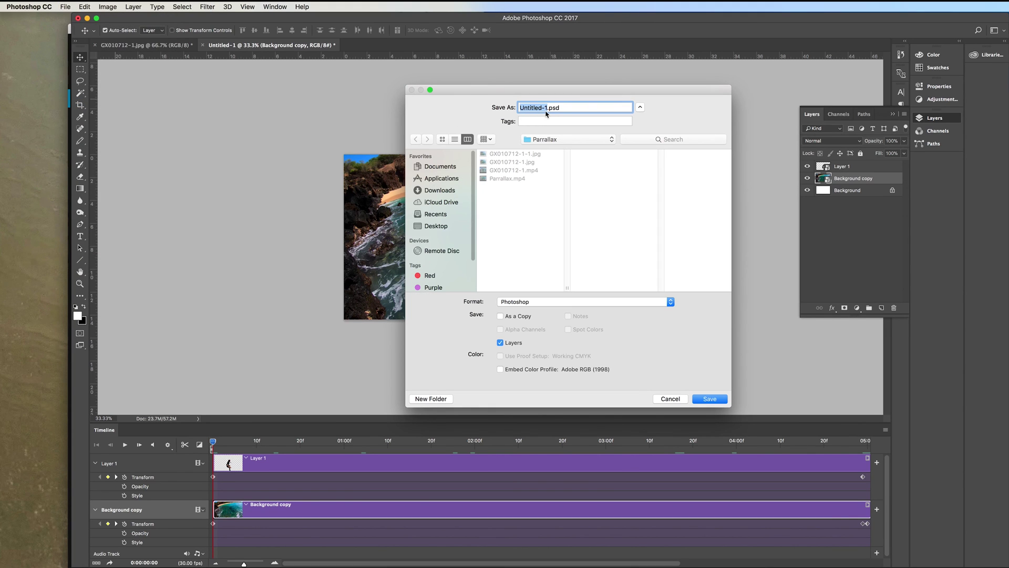
text(Parrallax)
click(709, 398)
click(679, 277)
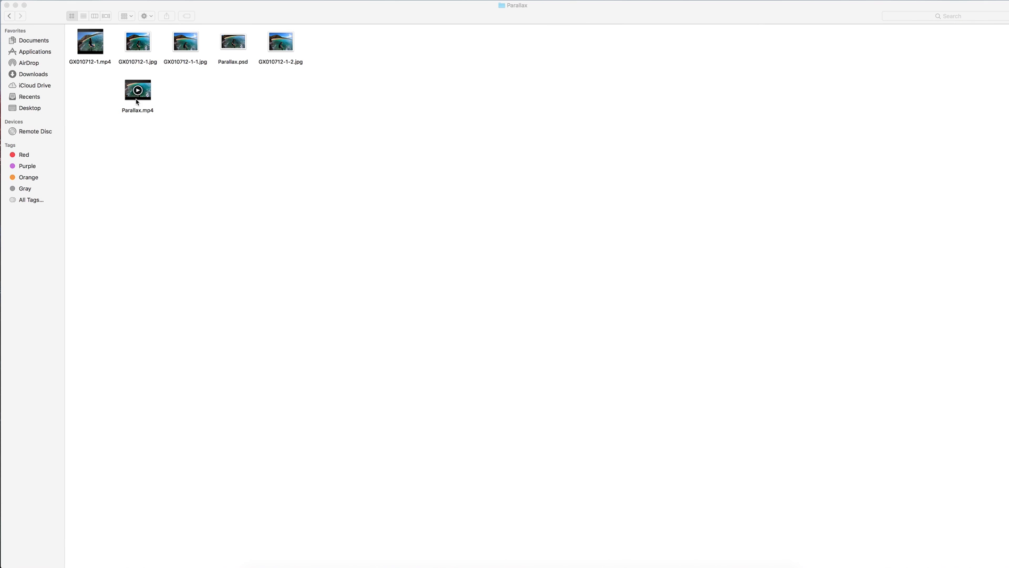
Open the rendered Parallax.mp4 from Finder in QuickTime Player.
click(133, 100)
double_click(133, 100)
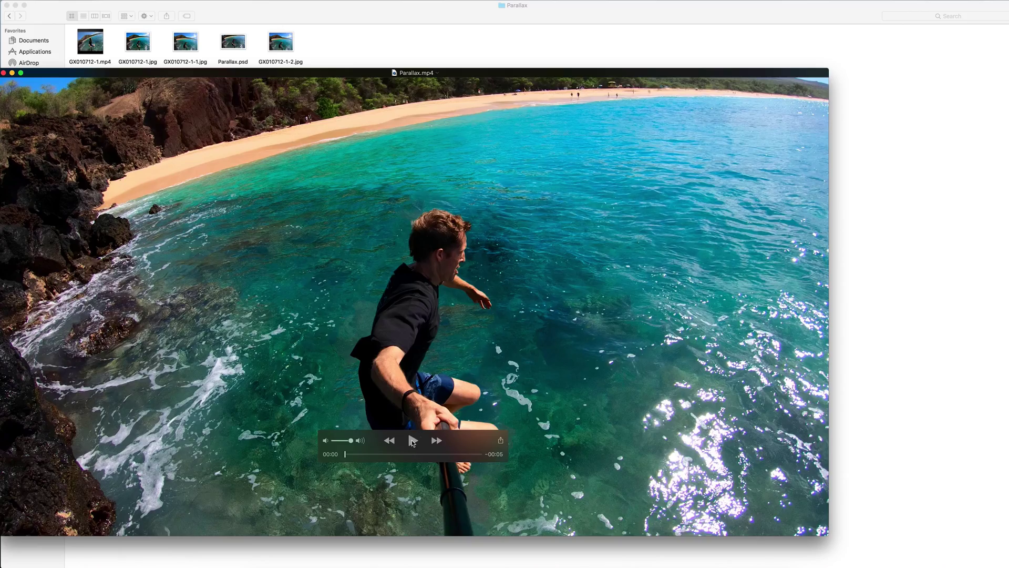